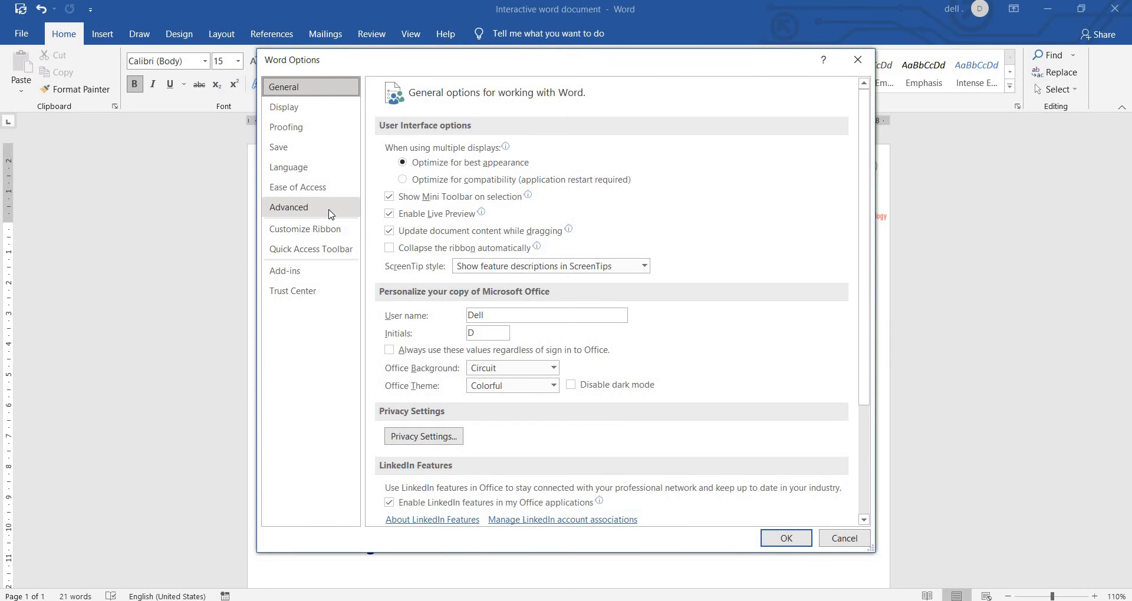
# - Enable the Developer tab in the ribbon customization options and apply the change
pyautogui.click(330, 235)
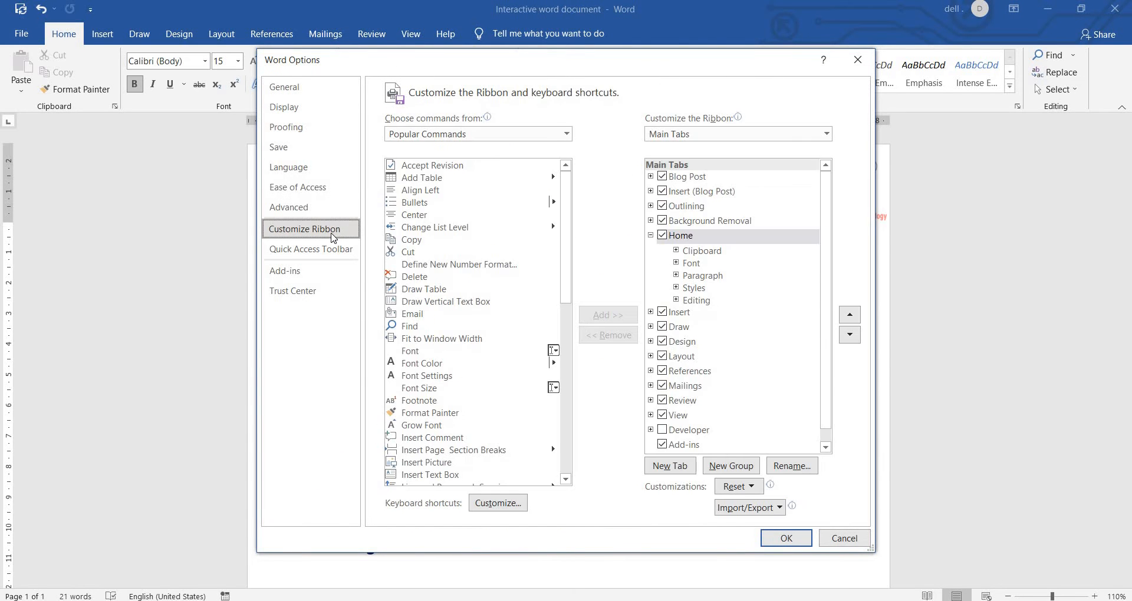
pyautogui.click(662, 436)
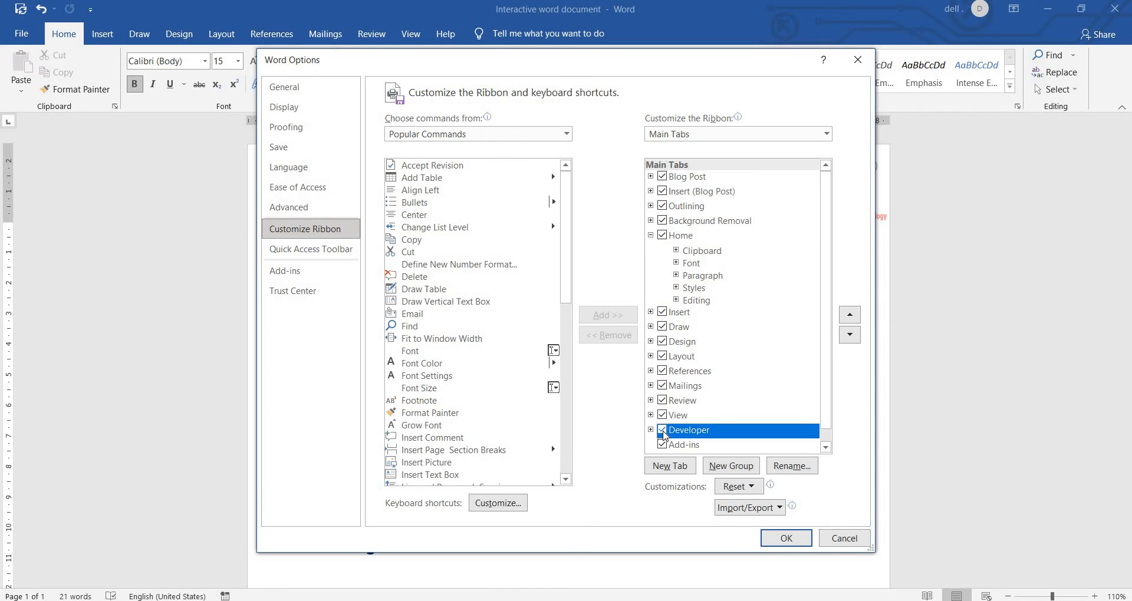
pyautogui.click(777, 539)
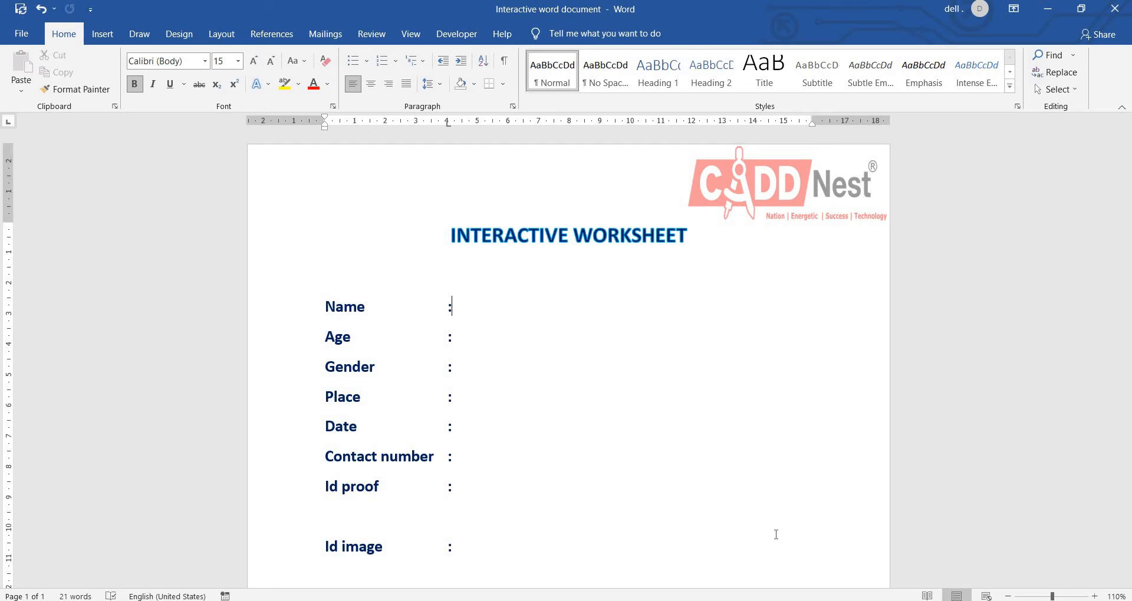
# - Insert a rich text content control beside Name and enter the person's name in it
pyautogui.click(457, 36)
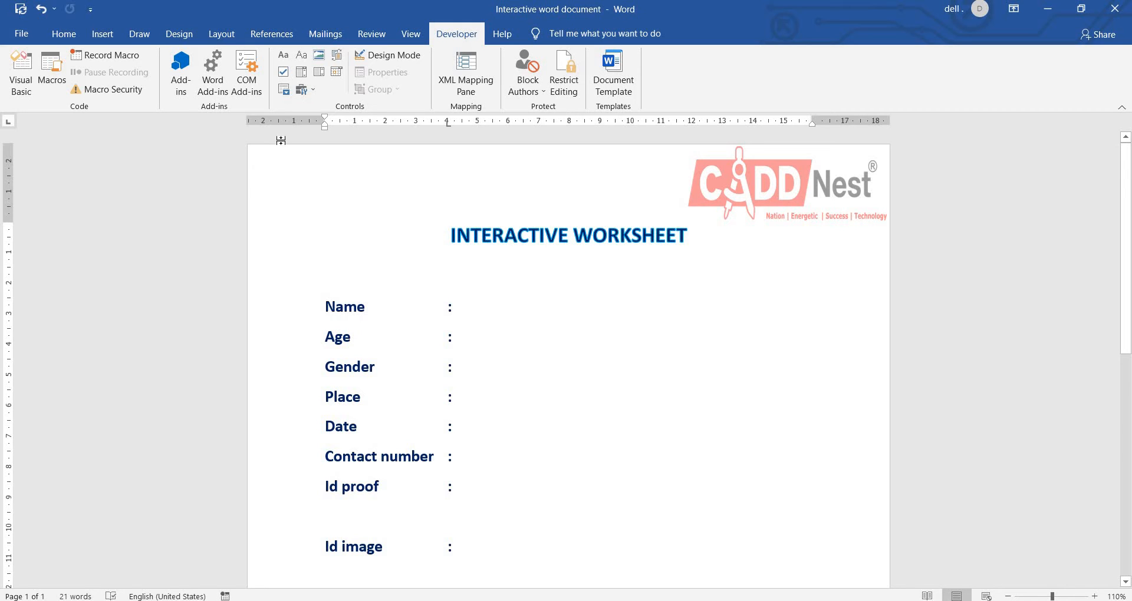
pyautogui.click(284, 55)
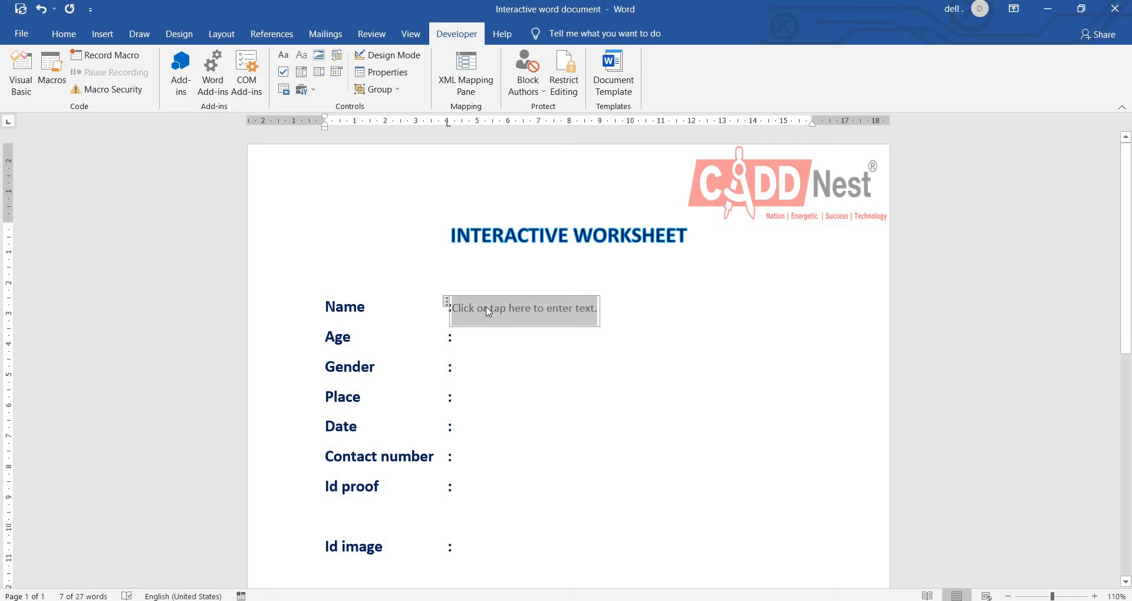
pyautogui.write('PAVITHRA')
# - Insert a drop-down list content control beside Age and remove its default "Choose an item." entry in the control's properties
pyautogui.click(465, 346)
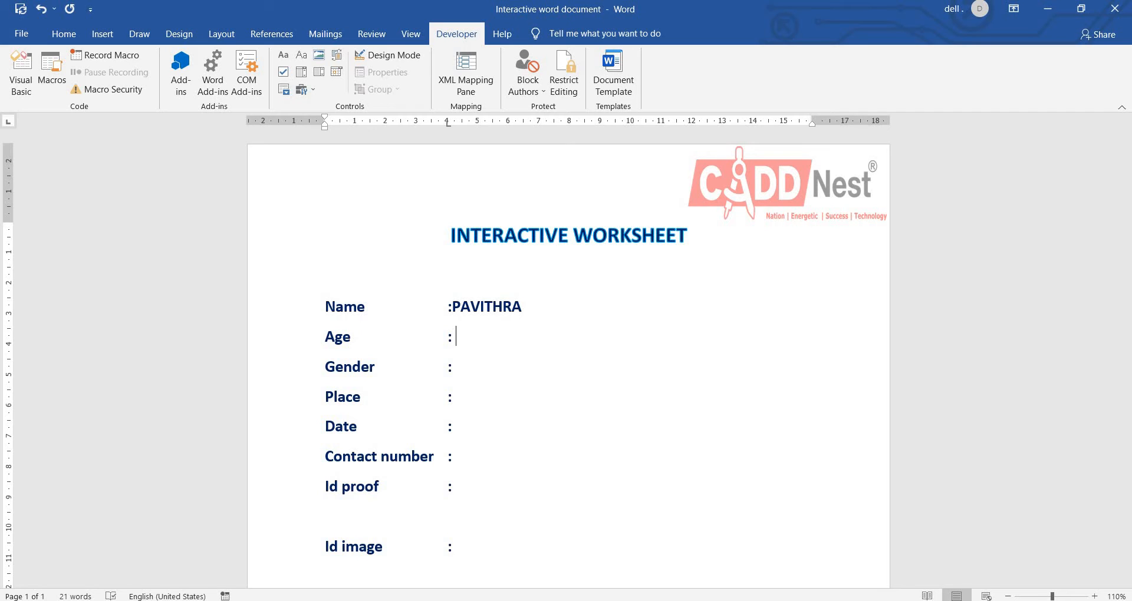
pyautogui.click(319, 73)
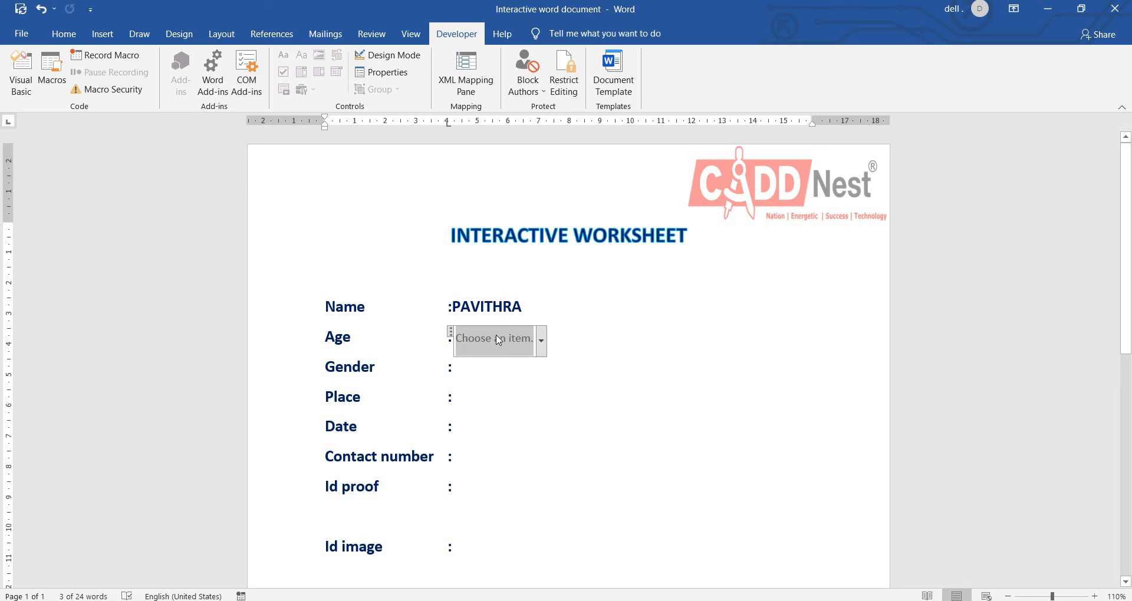
pyautogui.click(541, 342)
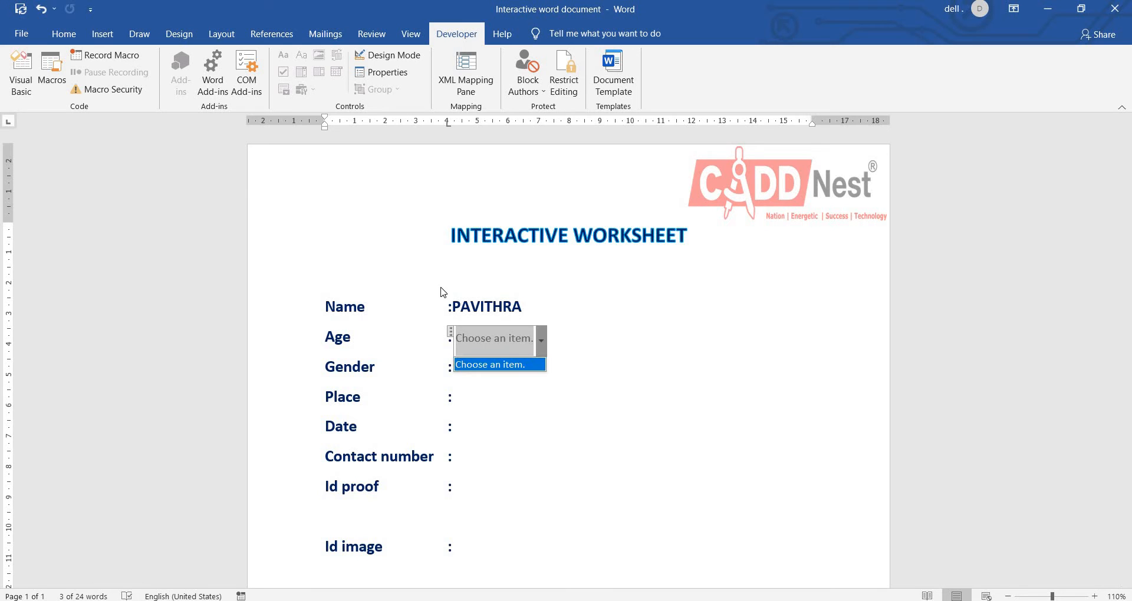
pyautogui.click(393, 75)
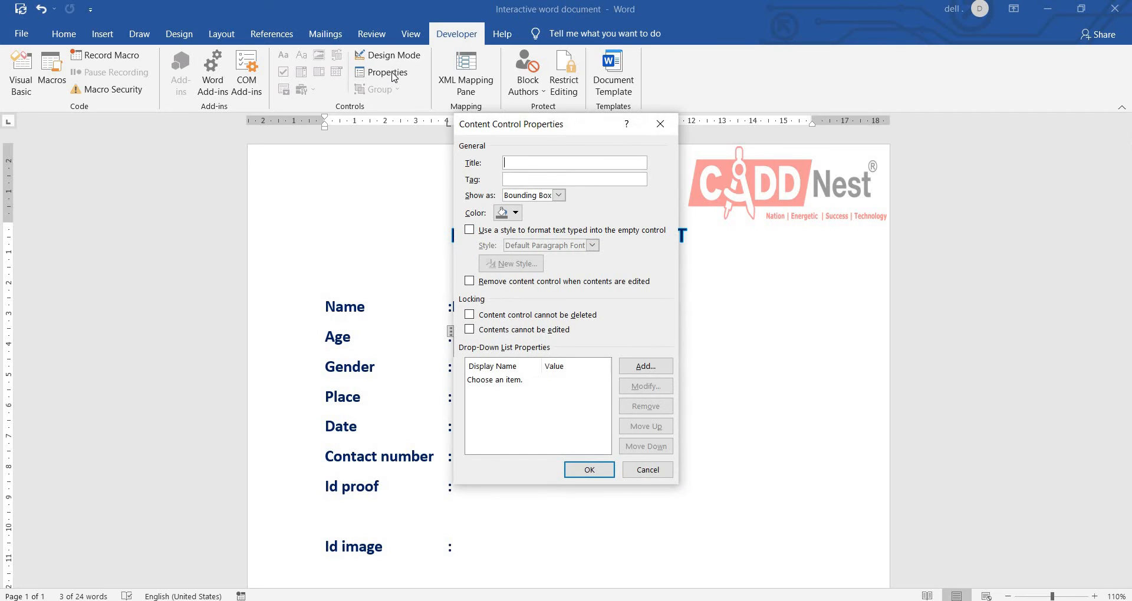
pyautogui.click(506, 381)
pyautogui.click(645, 406)
# - Add the choices 18-20 and 20-25 to the Age drop-down list
pyautogui.click(646, 367)
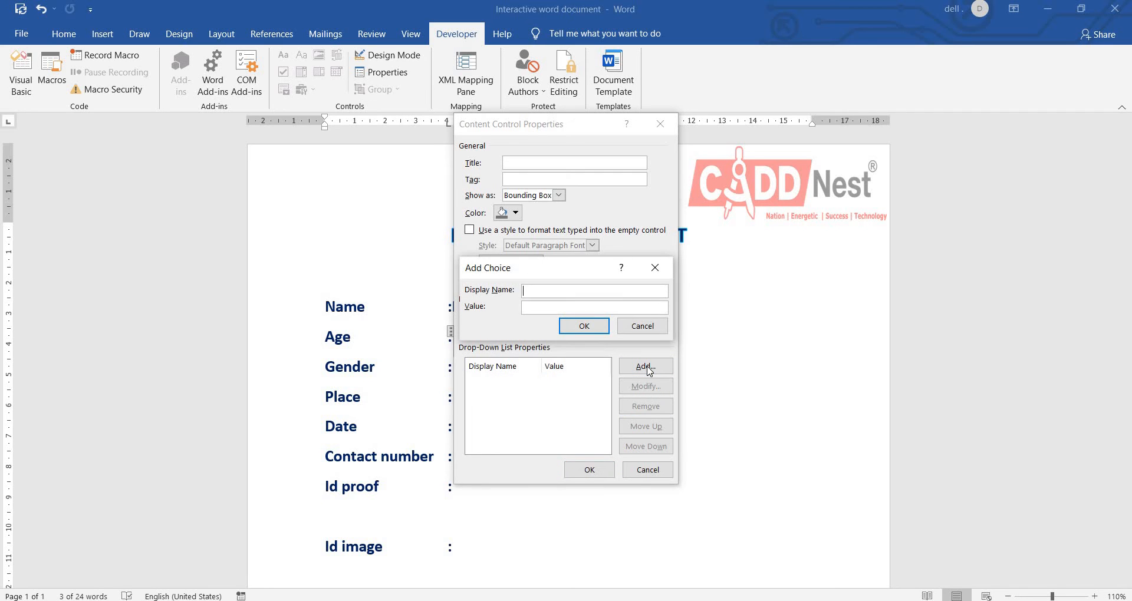
pyautogui.write('18-20')
pyautogui.click(583, 326)
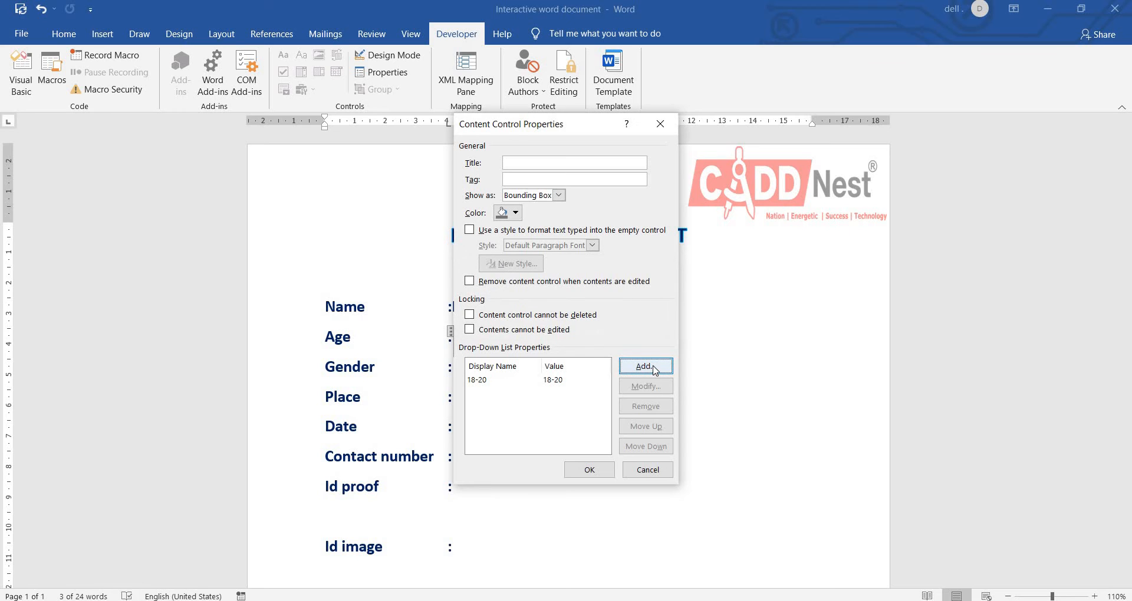
pyautogui.click(646, 367)
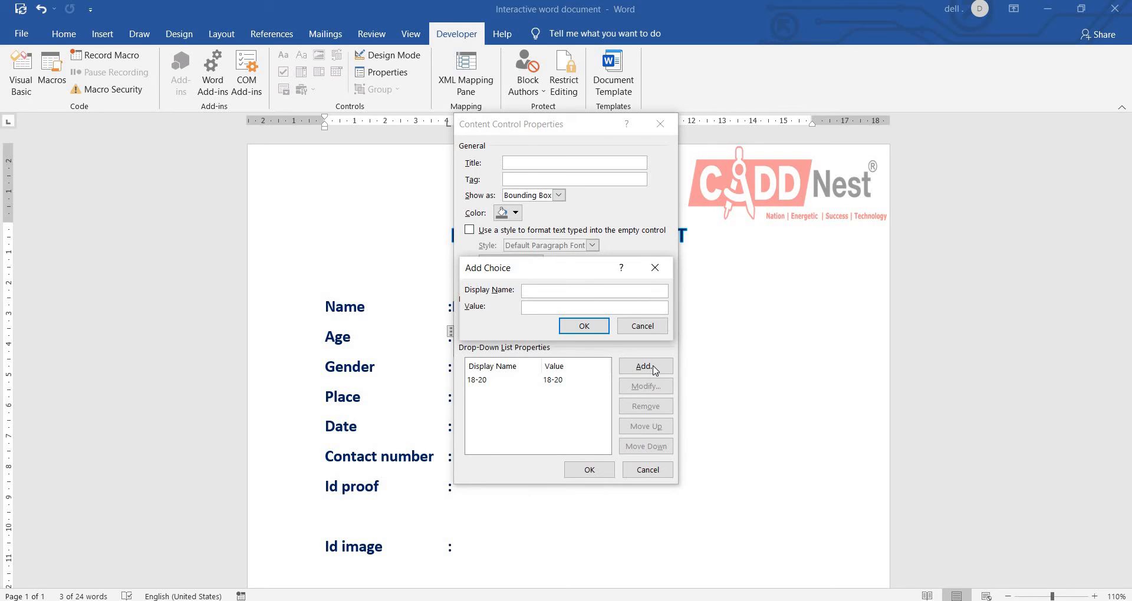
pyautogui.write('20-25')
pyautogui.click(583, 326)
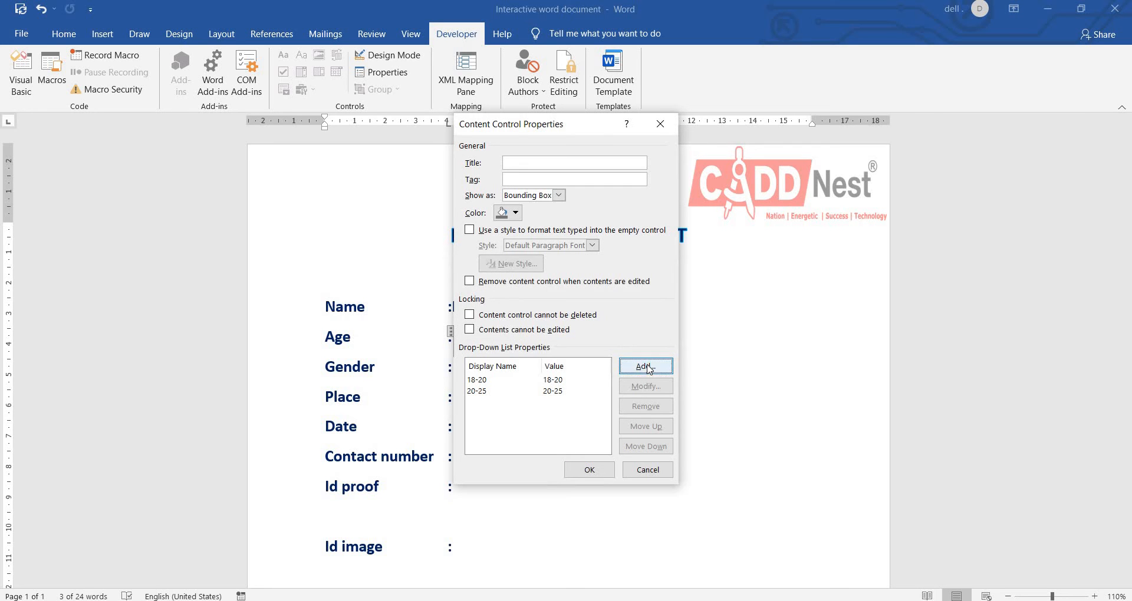
# - Add the choices 25-30 and 30-40 to the Age drop-down list
pyautogui.click(647, 367)
pyautogui.write('25')
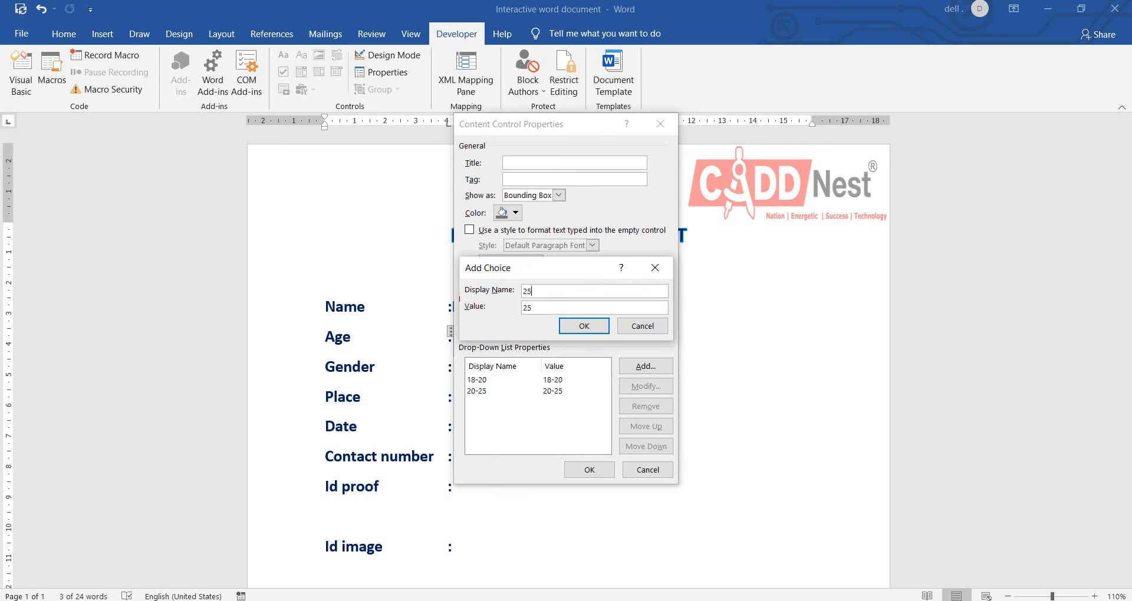
pyautogui.write('-30')
pyautogui.press('Return')
pyautogui.click(649, 367)
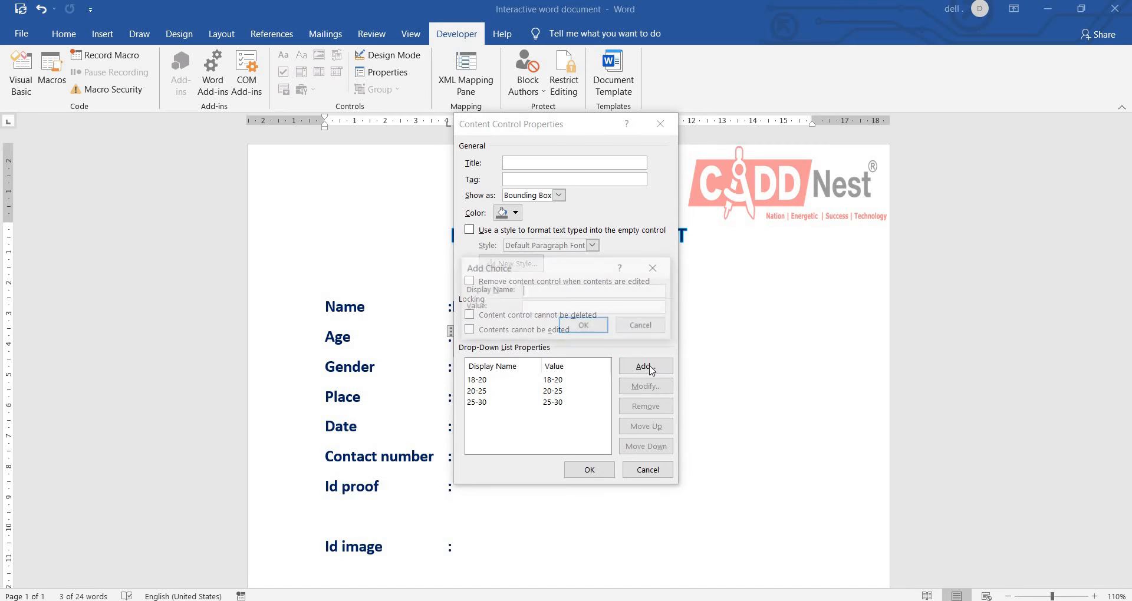
pyautogui.write('30-40')
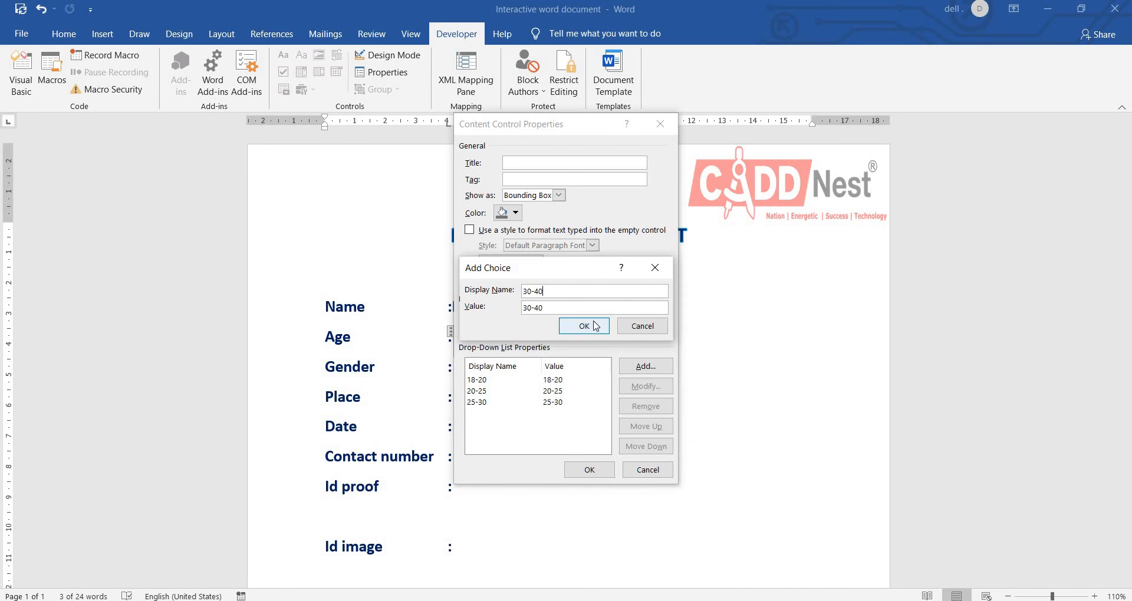
pyautogui.click(596, 326)
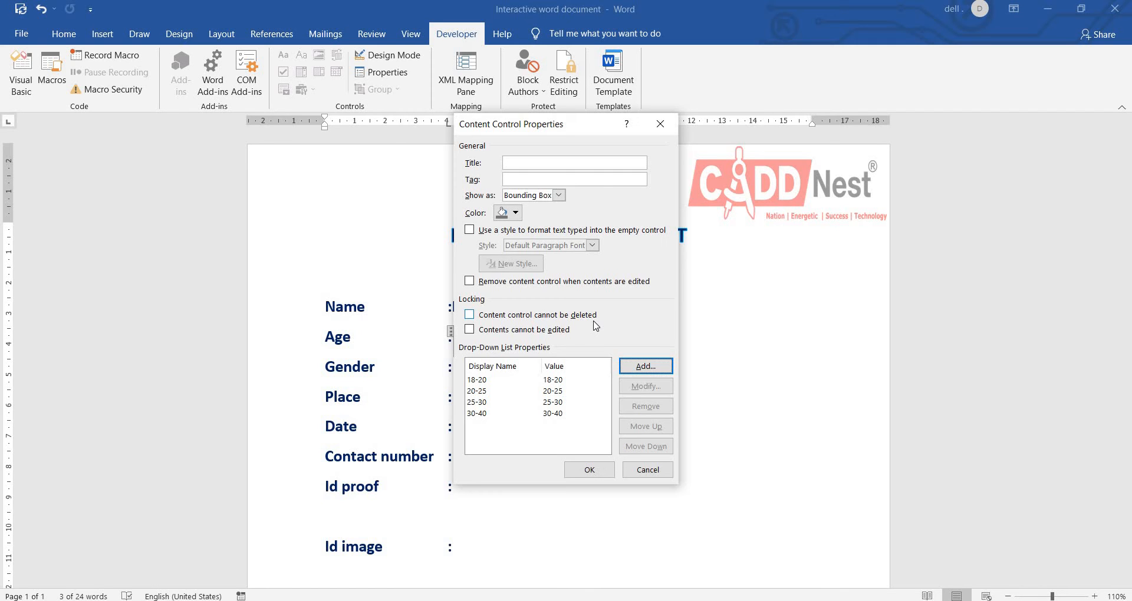
# - Apply the drop-down list properties and choose 18-20 as the Age
pyautogui.click(589, 470)
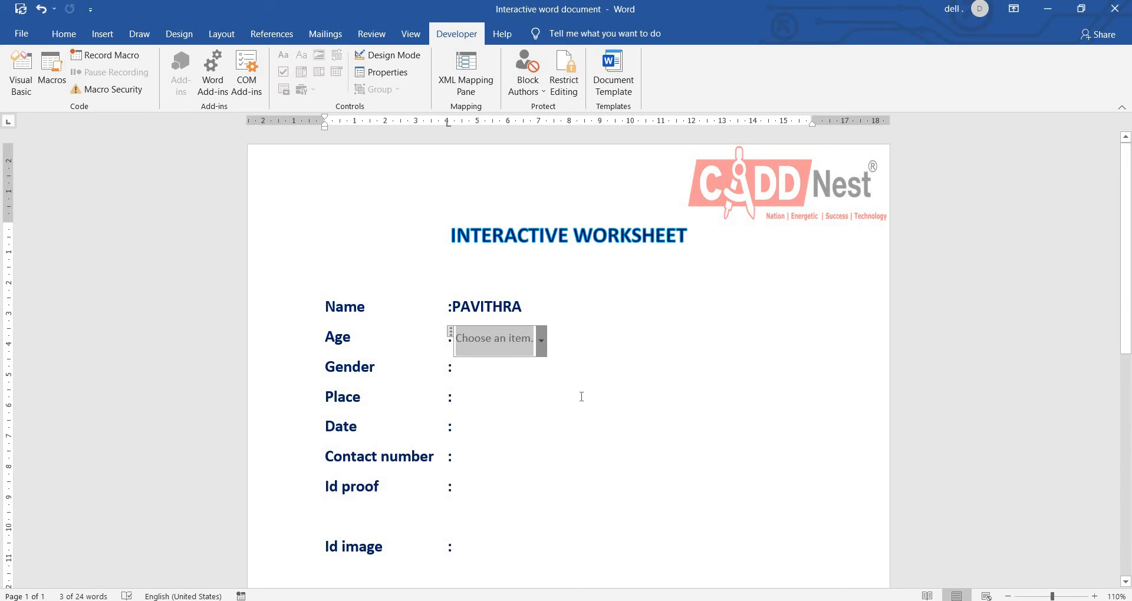
pyautogui.click(541, 342)
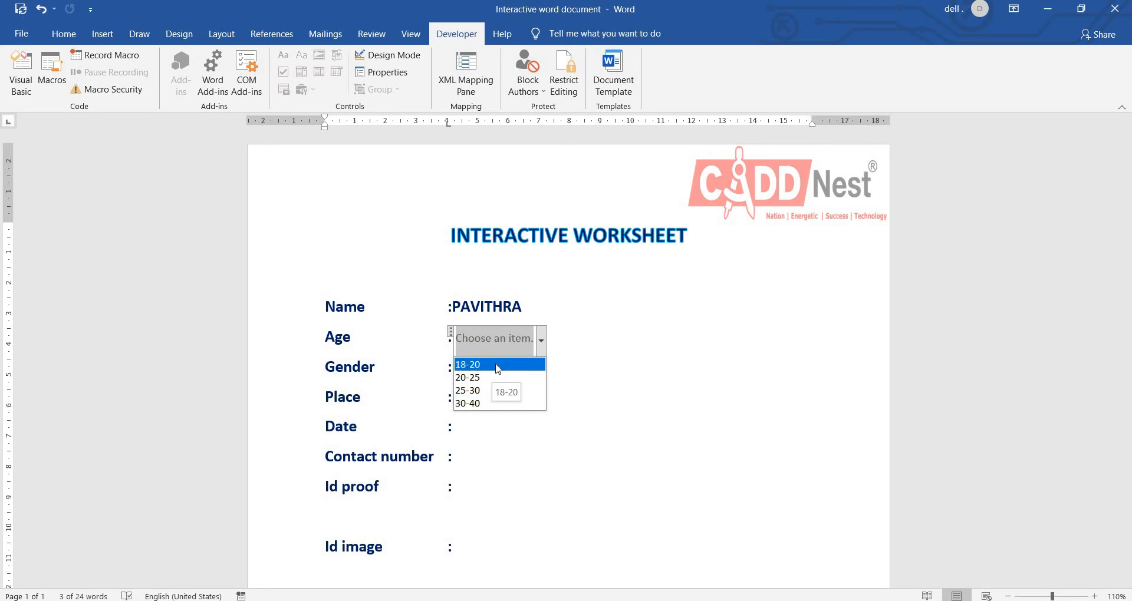
pyautogui.click(498, 364)
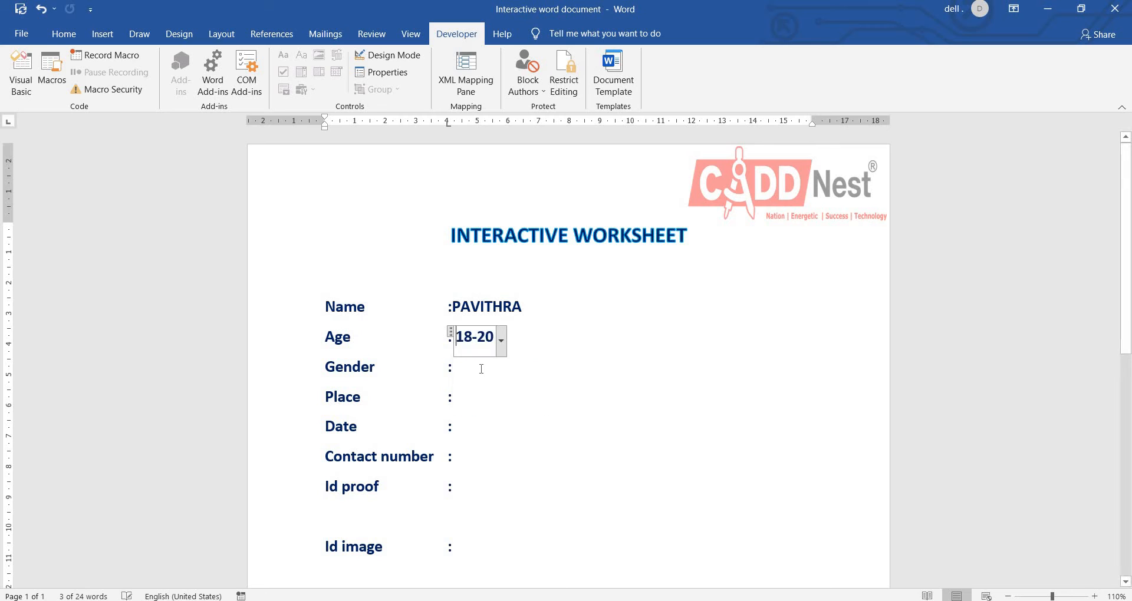
# - Insert two check box content controls beside Gender, labelled MALE and FEMALE
pyautogui.click(451, 367)
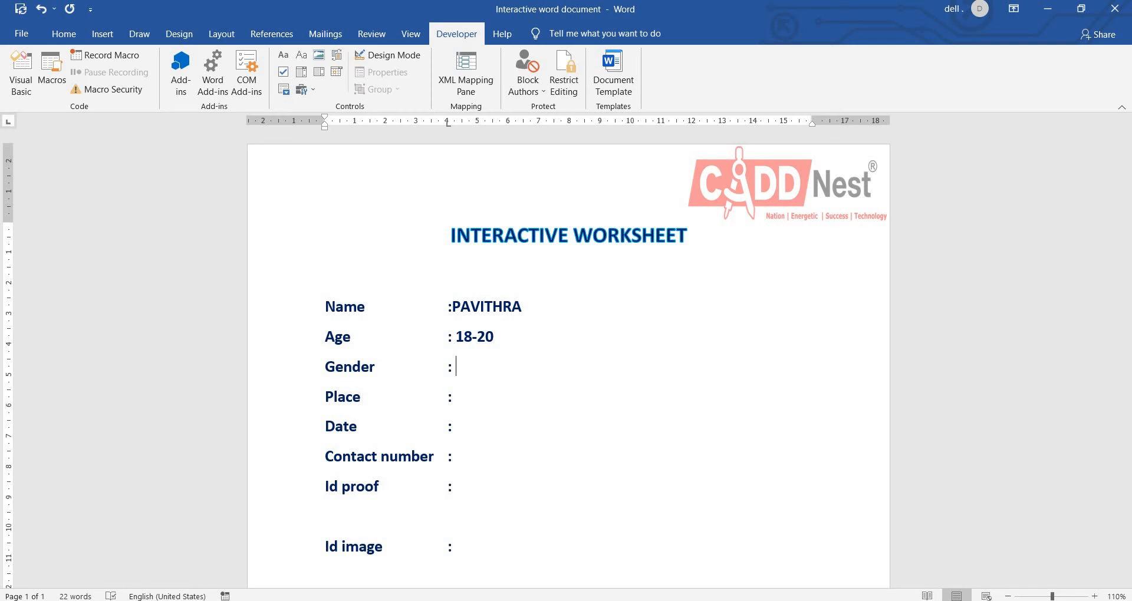
pyautogui.click(283, 73)
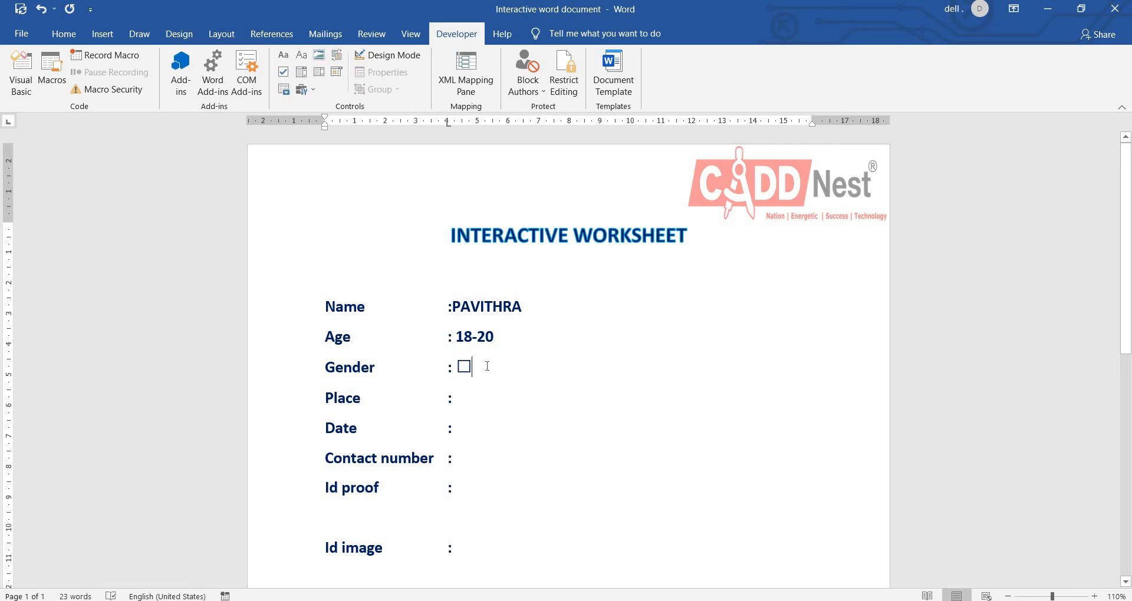
pyautogui.write('MALE')
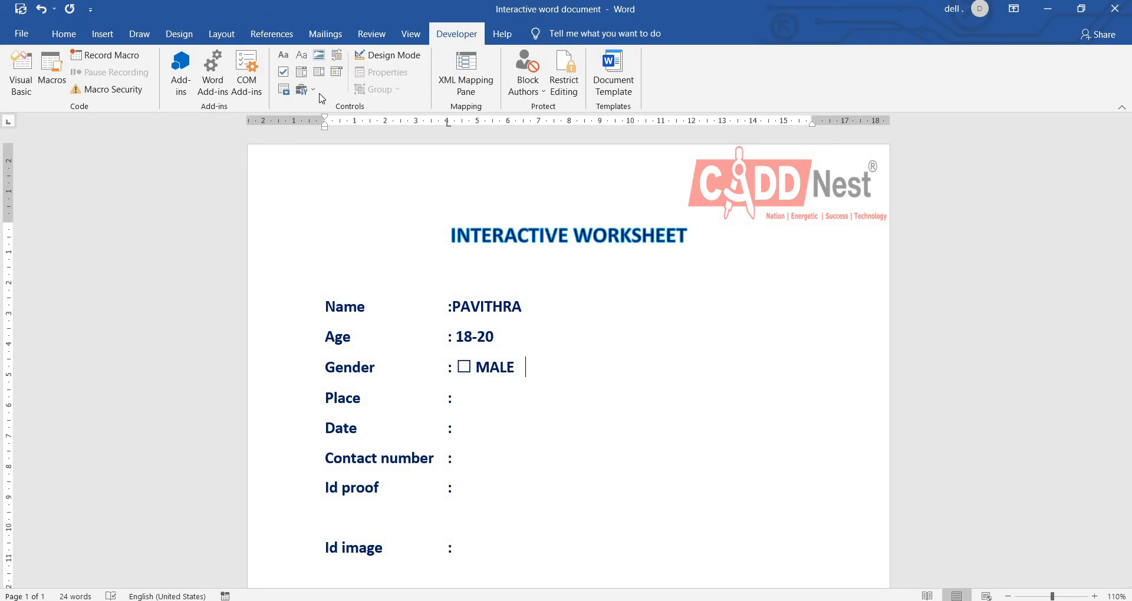
pyautogui.click(284, 72)
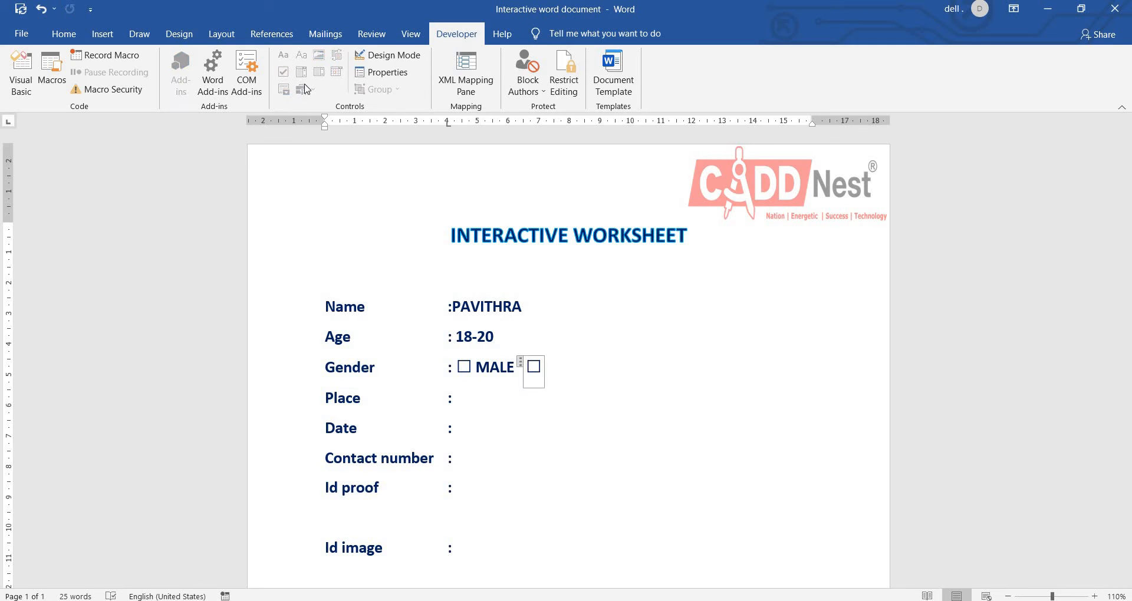
pyautogui.click(551, 371)
pyautogui.write('FEMALE')
# - Insert a rich text content control beside Place and enter BANGLORE in it
pyautogui.click(466, 411)
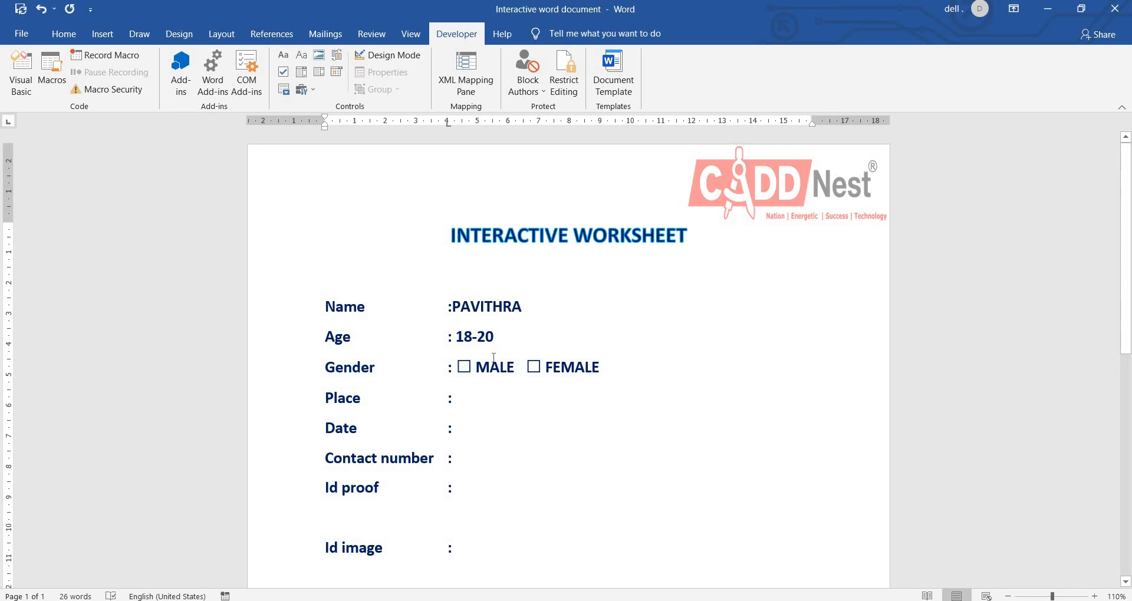
pyautogui.click(283, 56)
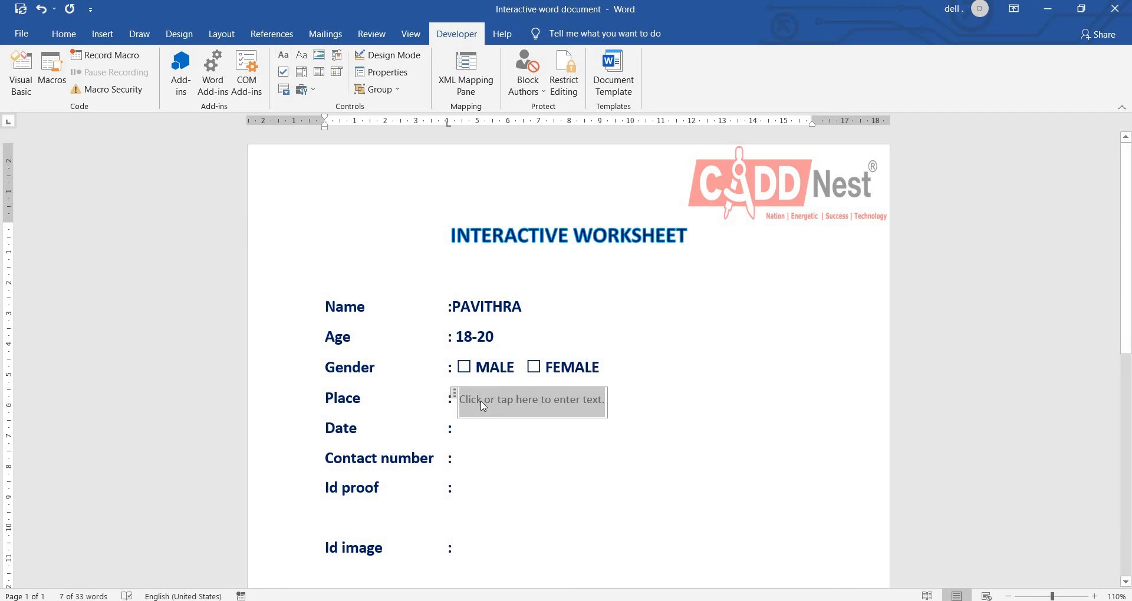
pyautogui.click(496, 406)
pyautogui.write('NGLORE')
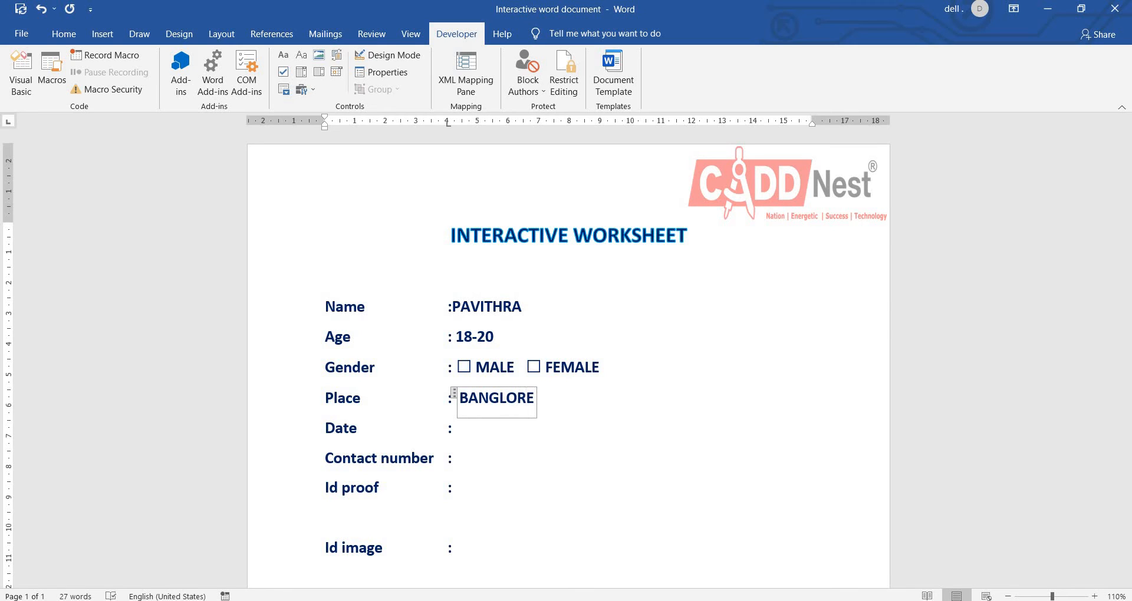
# - Insert a date picker content control beside Date and pick 24 August 2021 from its calendar
pyautogui.click(484, 439)
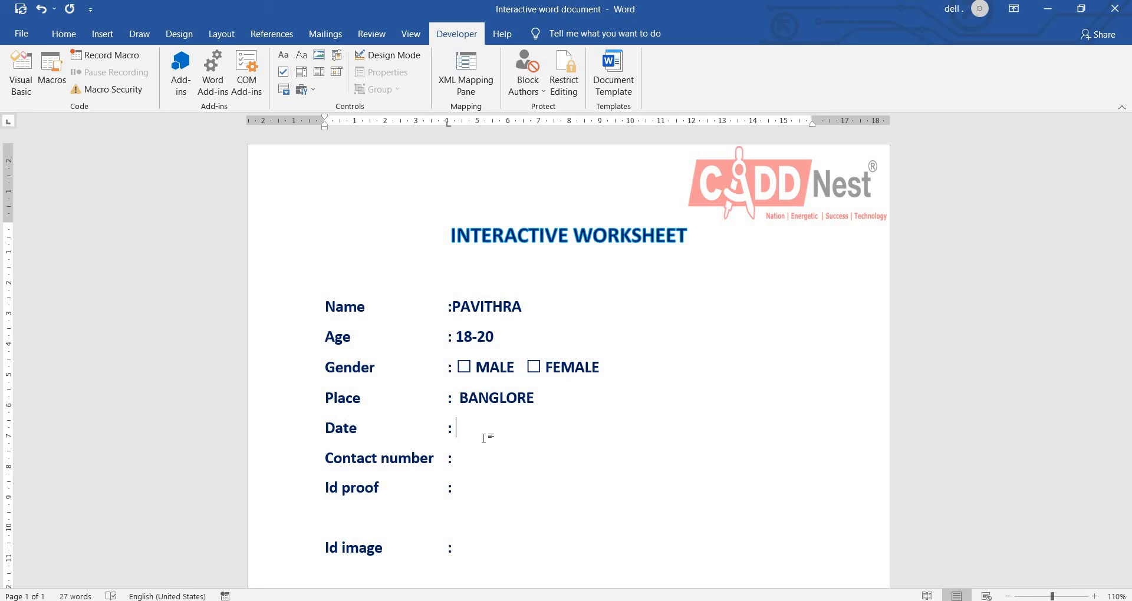
pyautogui.click(337, 71)
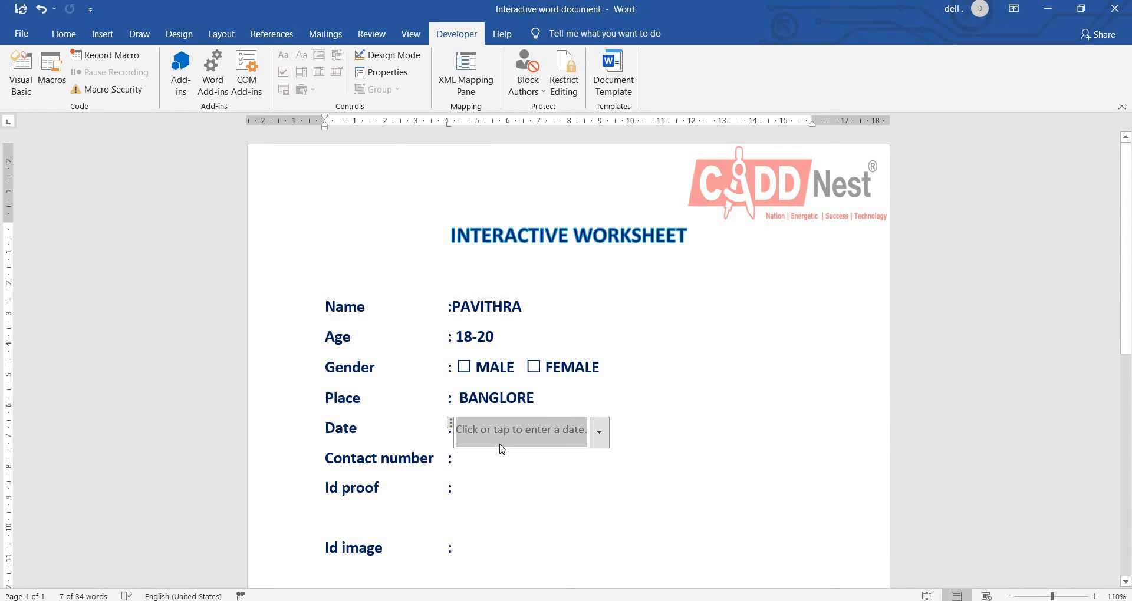
pyautogui.click(599, 439)
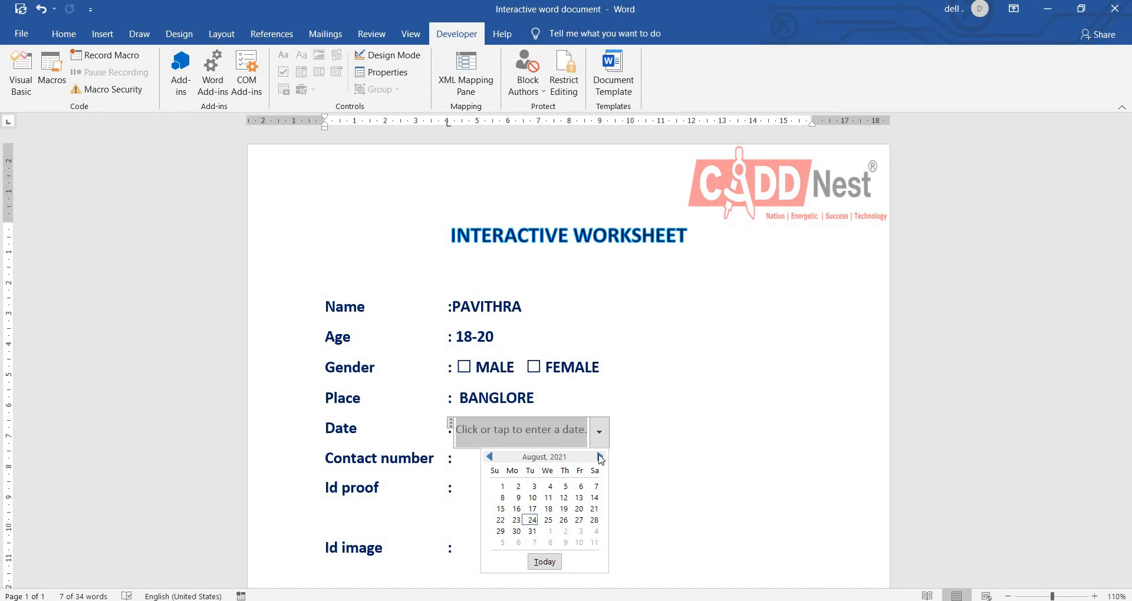
pyautogui.click(600, 457)
pyautogui.click(600, 457)
pyautogui.click(490, 456)
pyautogui.click(490, 457)
pyautogui.click(532, 521)
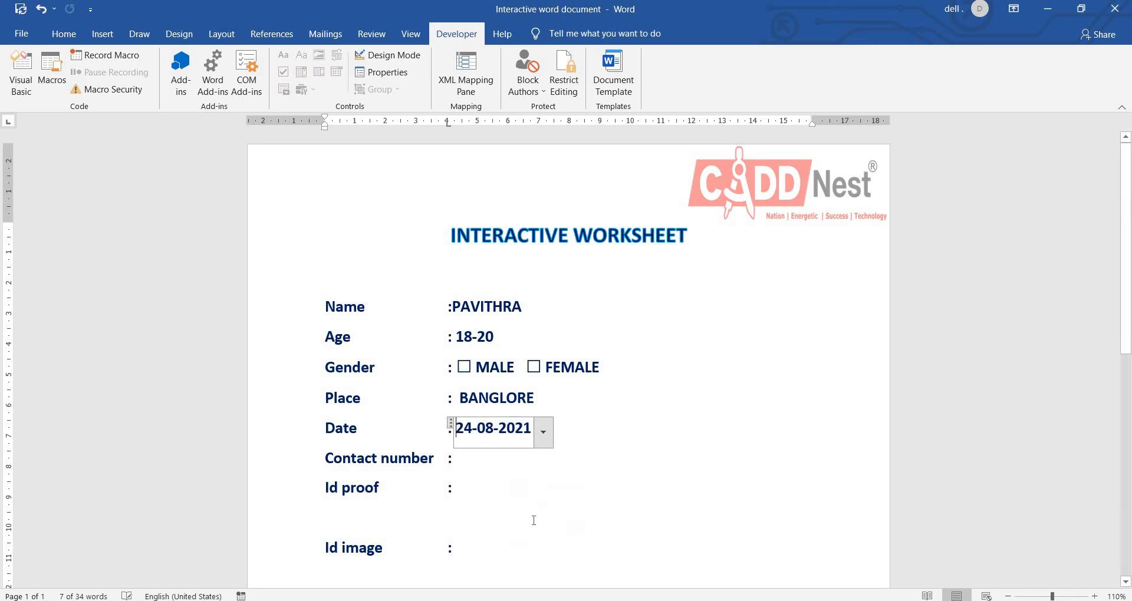
# - Insert a rich text content control beside Contact number and fill in the phone number
pyautogui.click(480, 464)
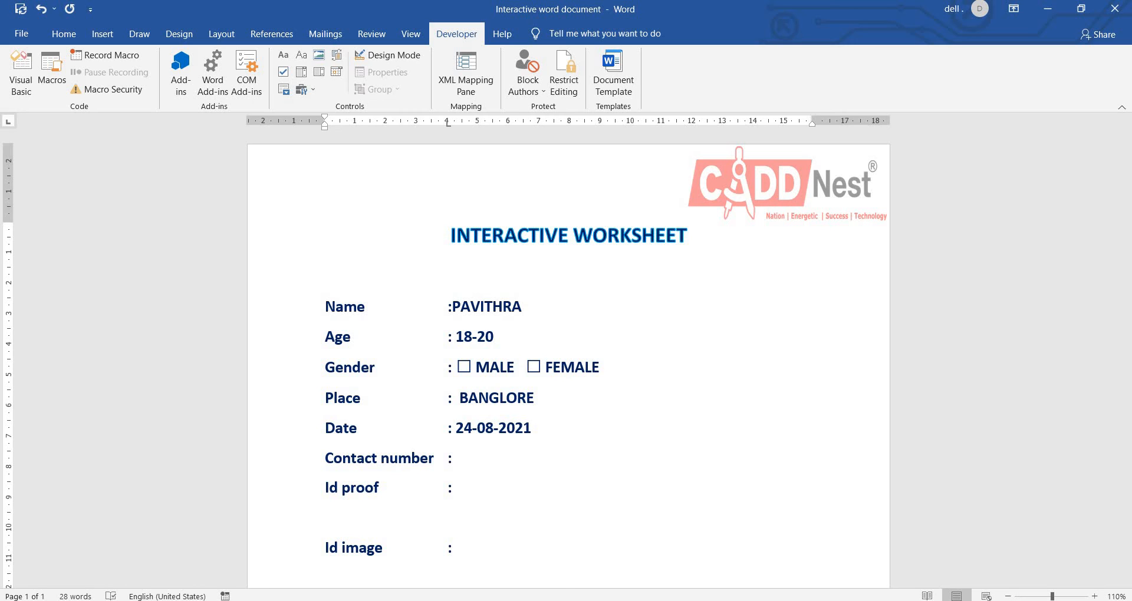
pyautogui.click(283, 55)
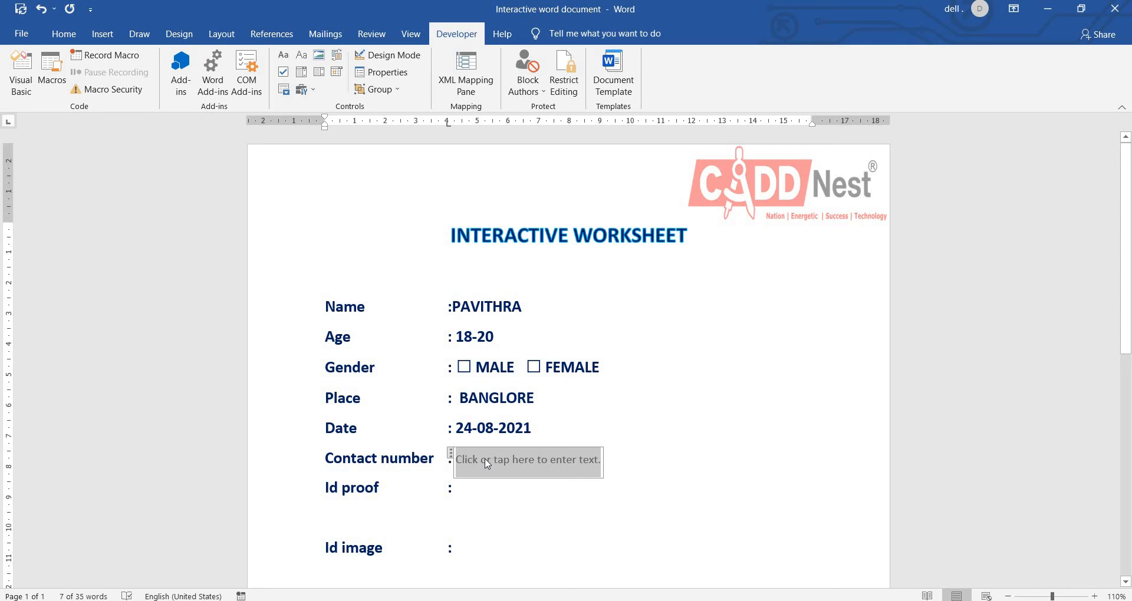
pyautogui.hotkey('ctrl', 'v')
# - Insert a drop-down list content control beside Id proof
pyautogui.click(473, 495)
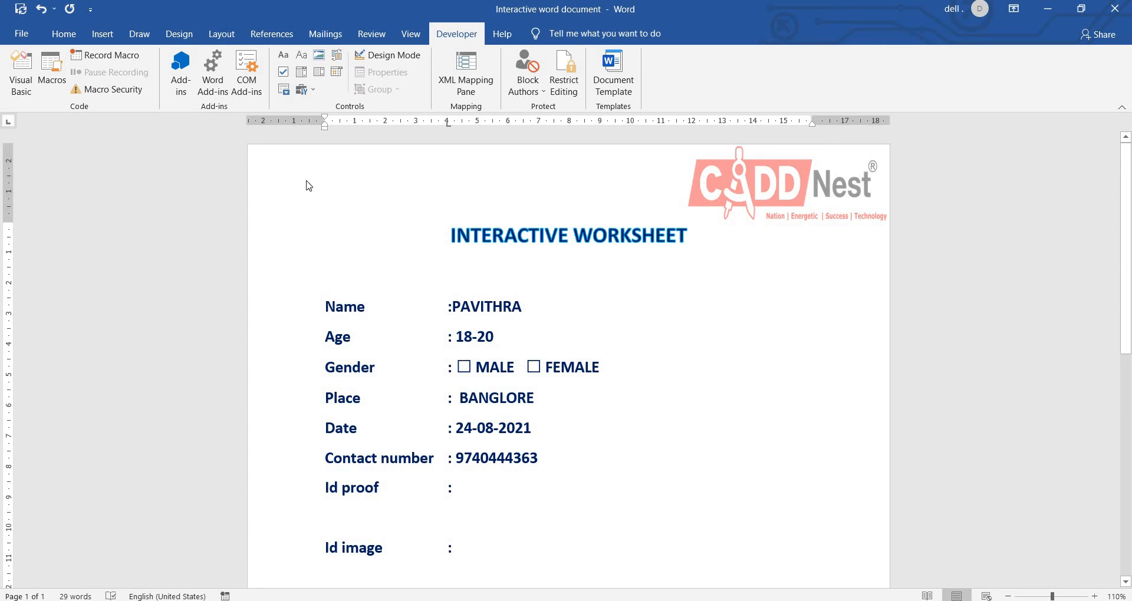
pyautogui.click(318, 75)
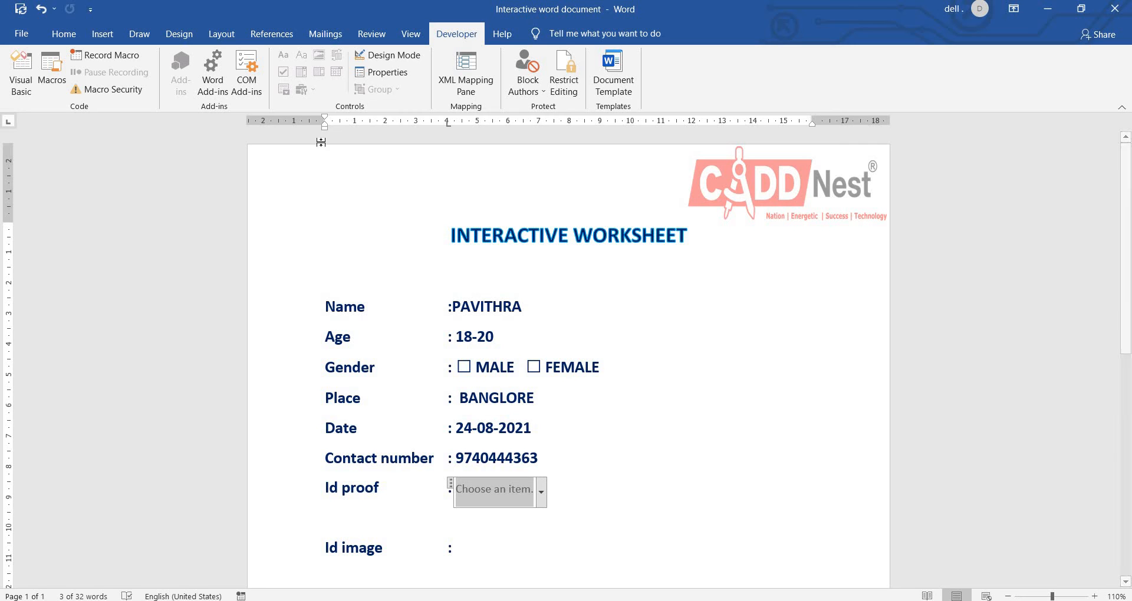
# - Replace the Id proof drop-down's default entry with VOTER ID, PAN CARD and DL, and choose PAN CARD in the form
pyautogui.click(368, 75)
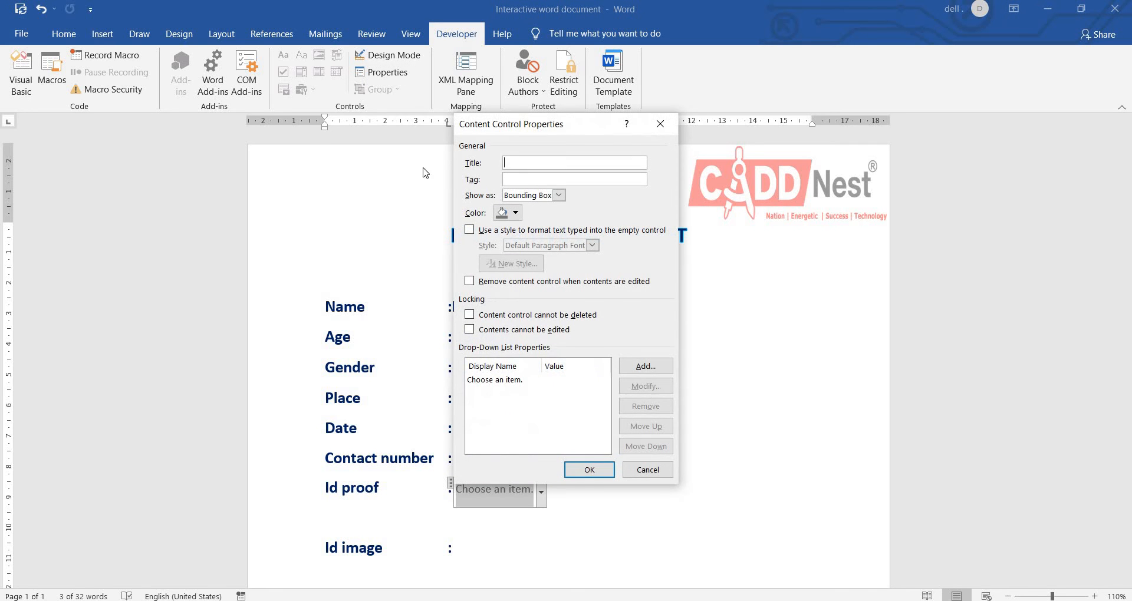
pyautogui.click(497, 382)
pyautogui.click(645, 408)
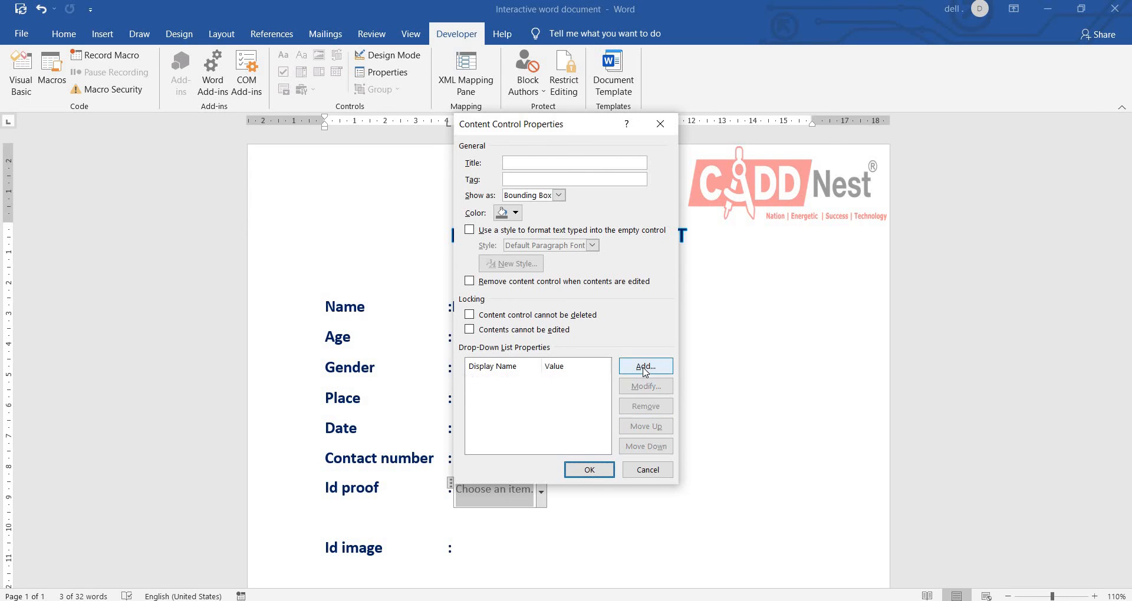
pyautogui.click(645, 367)
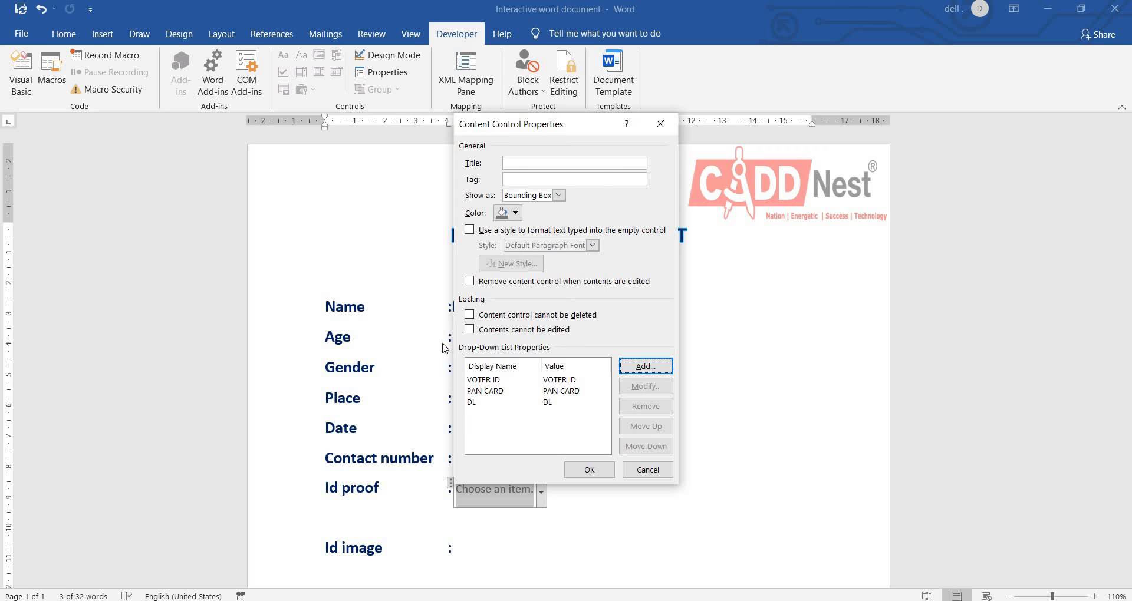
pyautogui.click(584, 475)
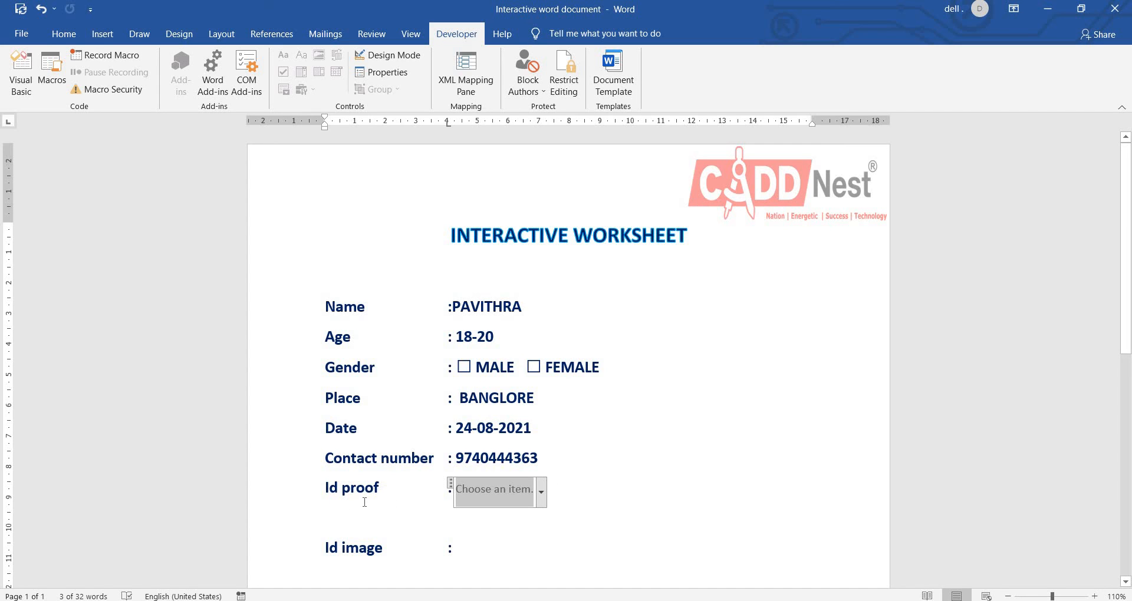
pyautogui.click(541, 492)
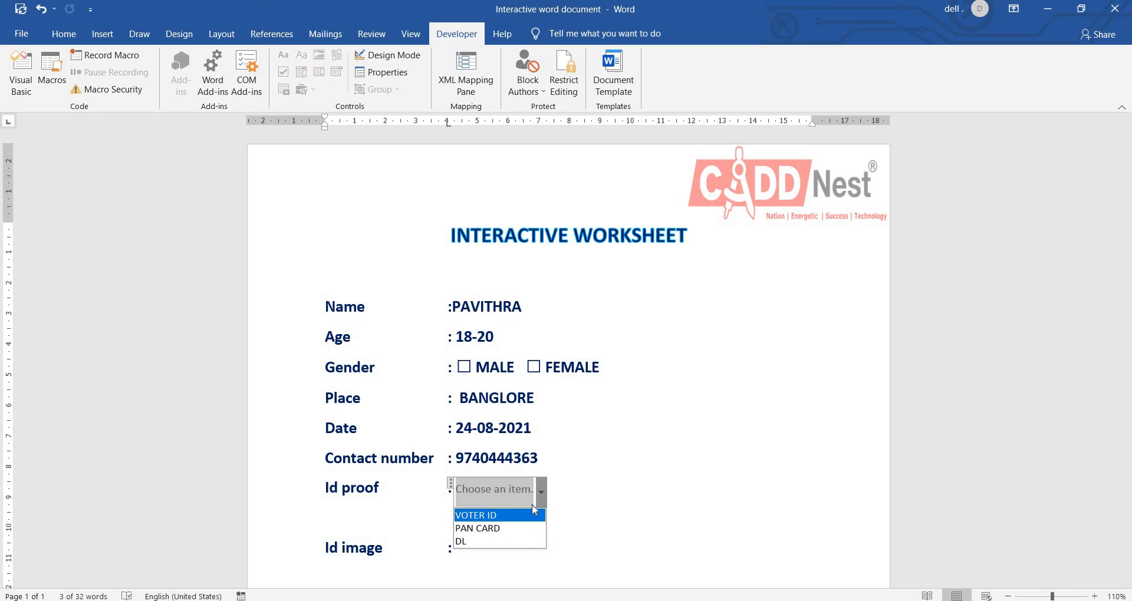
pyautogui.click(508, 529)
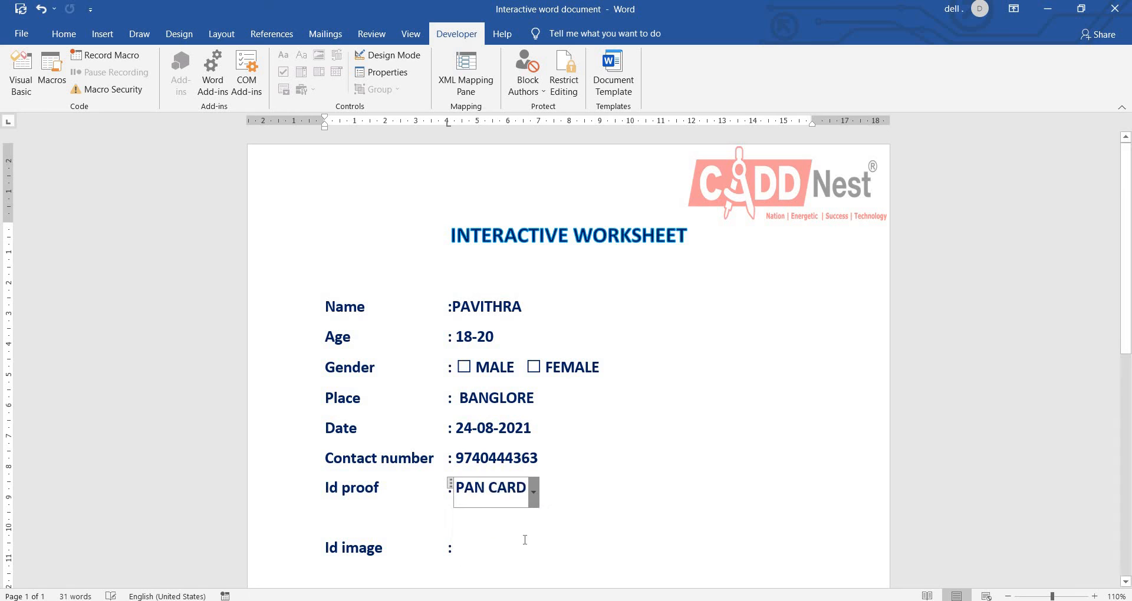
# - Insert a picture content control beside Id image and shrink its placeholder to about 2.5 cm square
pyautogui.click(463, 553)
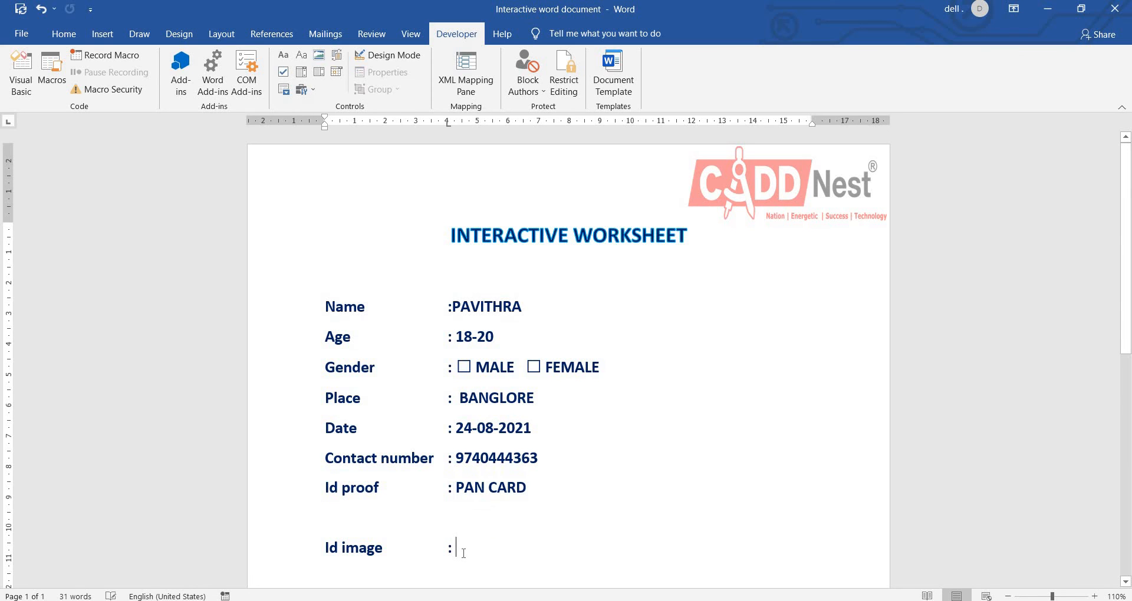
pyautogui.scroll(-1, 463, 552)
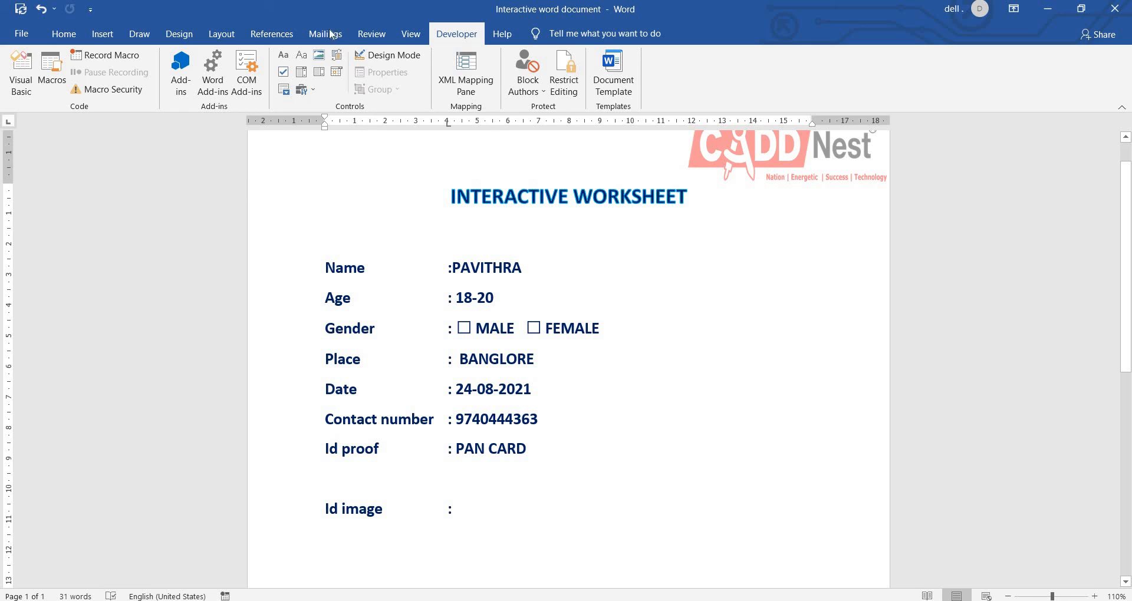
pyautogui.click(319, 56)
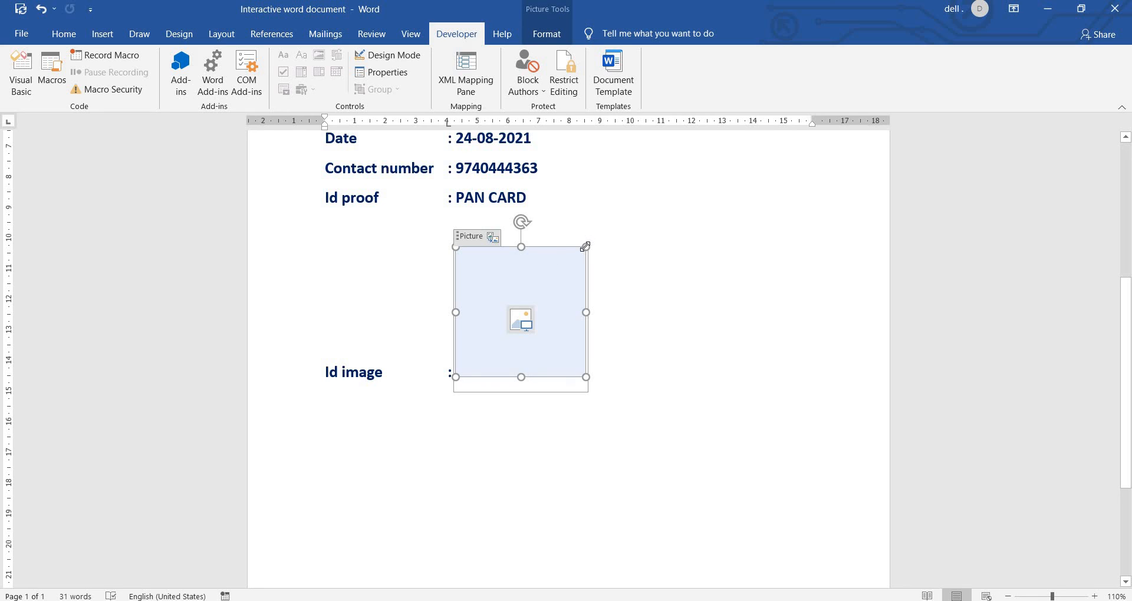
pyautogui.moveTo(585, 246); pyautogui.dragTo(526, 301)
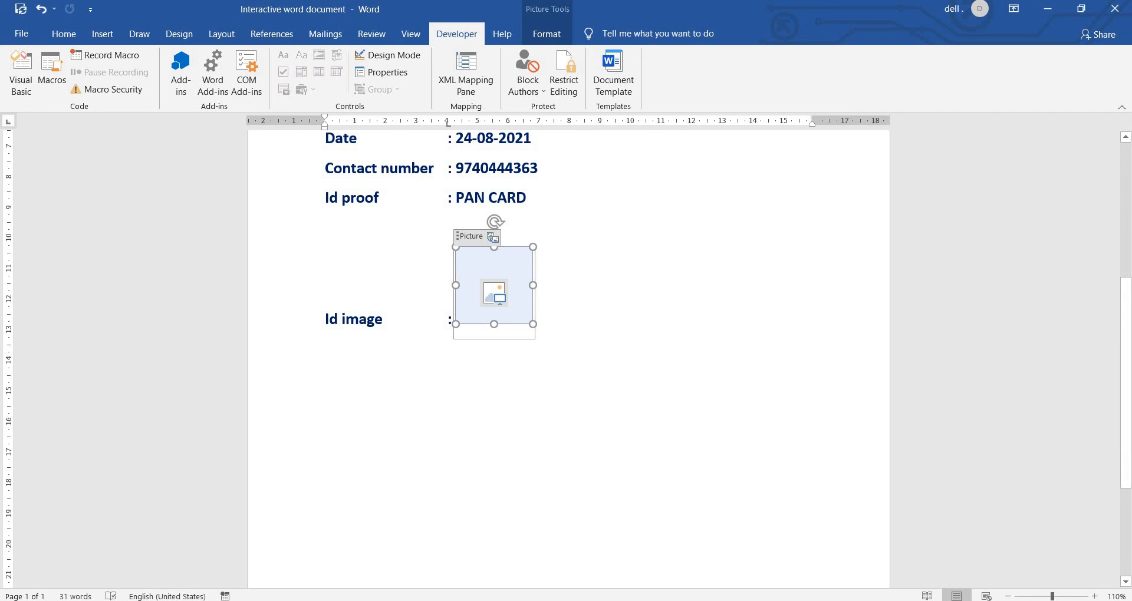
# - Fill the Id image control with the tiger cubs picture from the online Animals category and enlarge it to about 6.5 cm wide
pyautogui.click(494, 295)
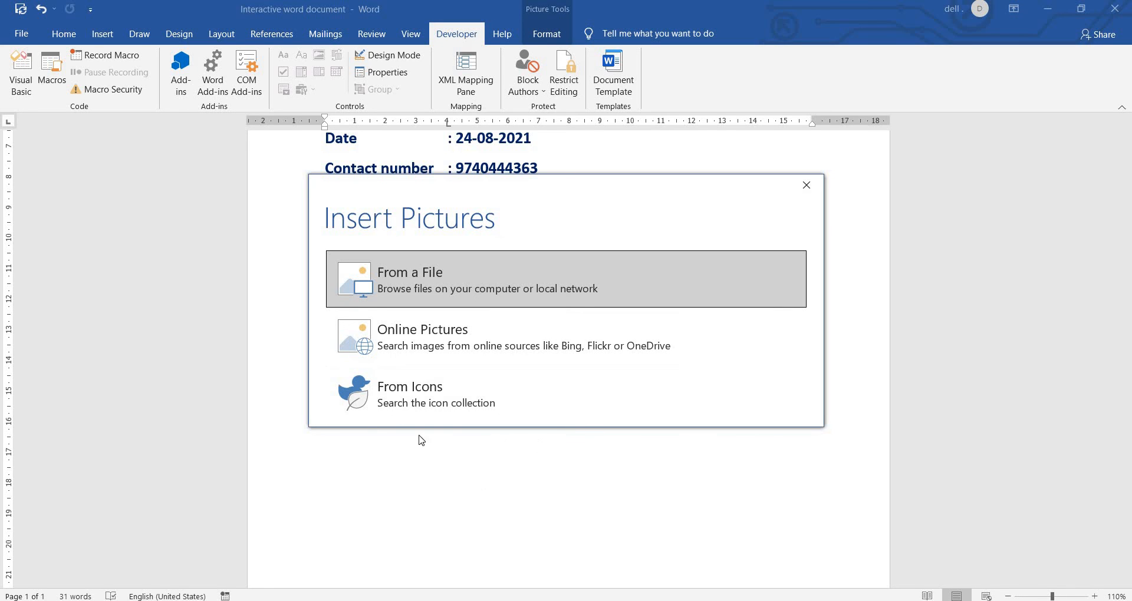
pyautogui.click(462, 340)
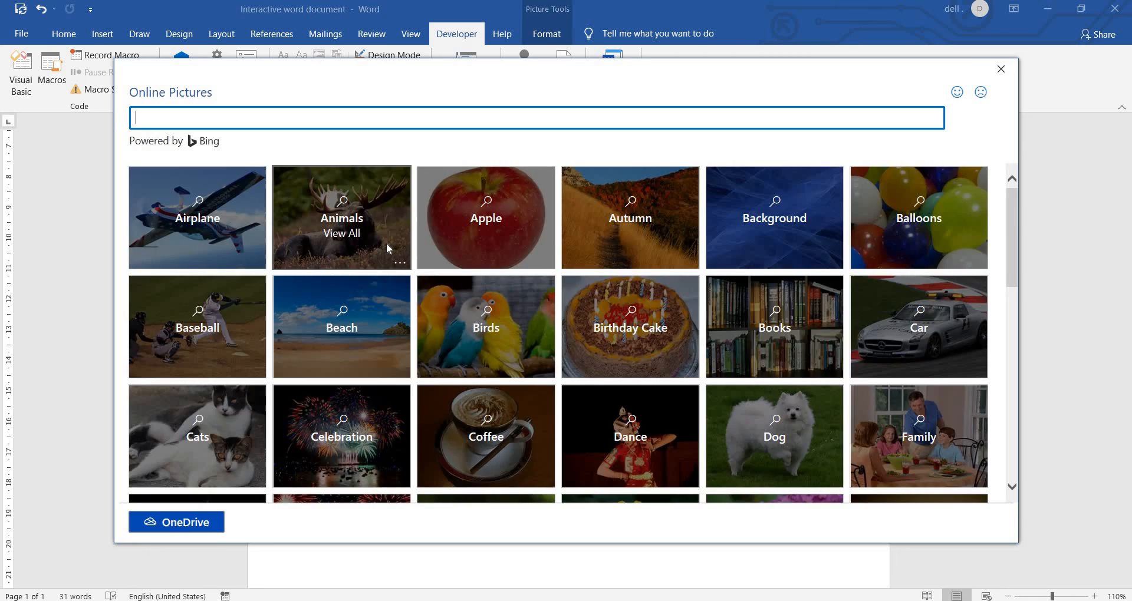
pyautogui.click(387, 246)
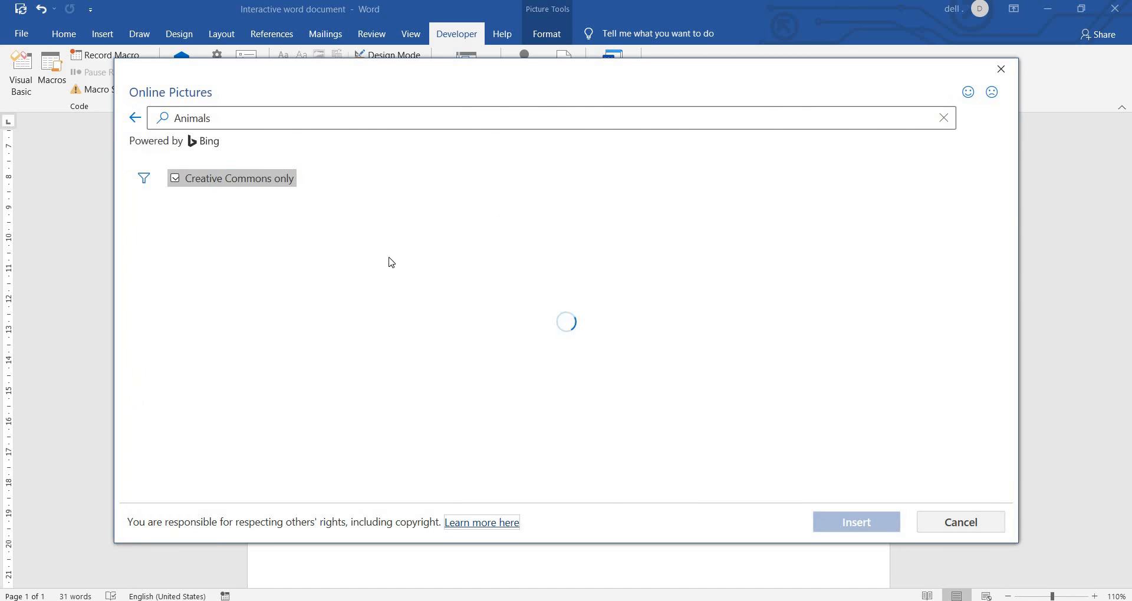
pyautogui.click(264, 268)
pyautogui.click(871, 522)
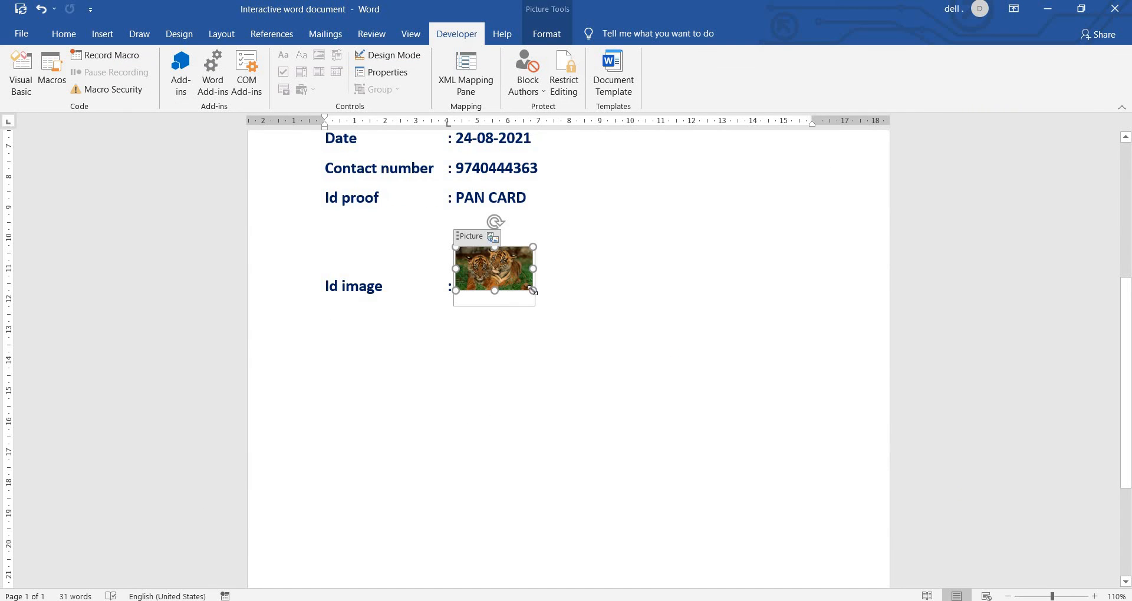
pyautogui.moveTo(533, 290); pyautogui.dragTo(560, 359)
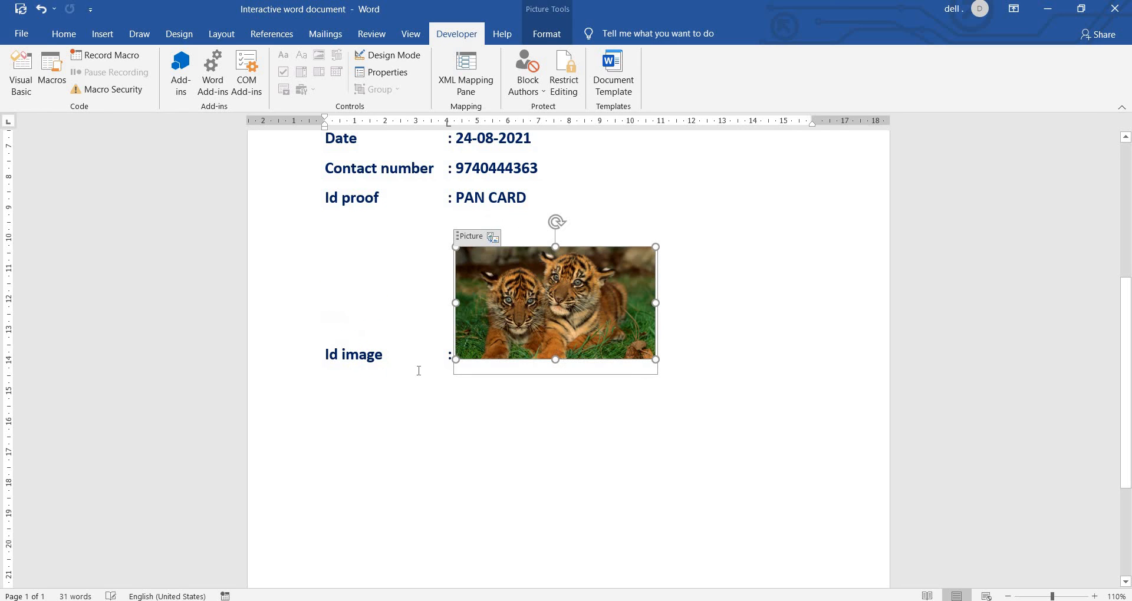
pyautogui.click(472, 414)
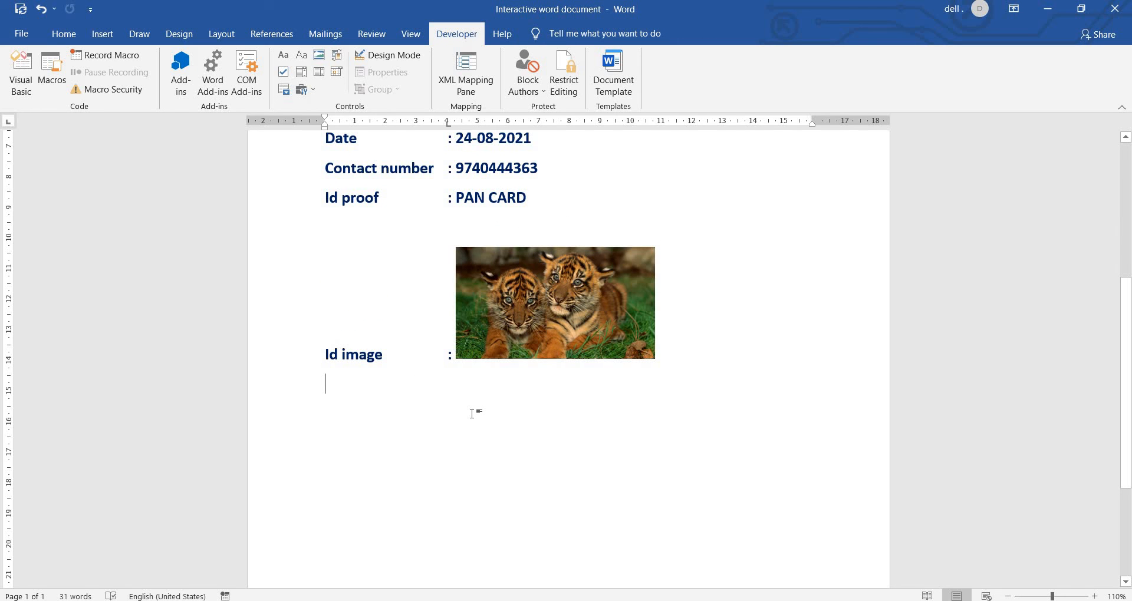